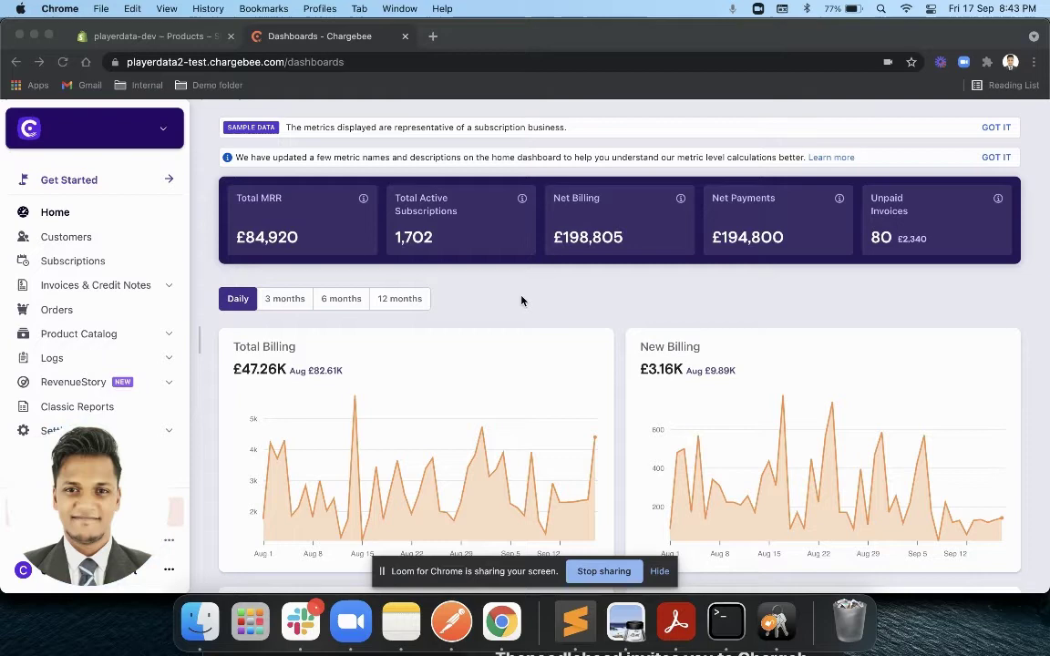
Step: Switch to the Shopify admin and examine the variant price, quantity and SKU of the PlayerData Edge product
click(155, 36)
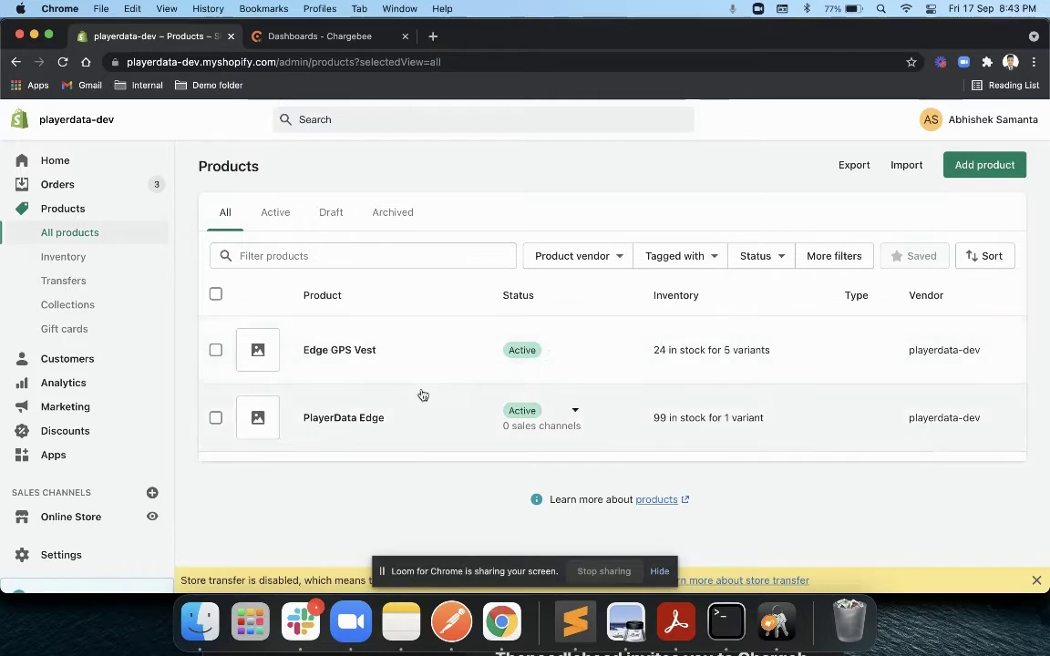
click(369, 419)
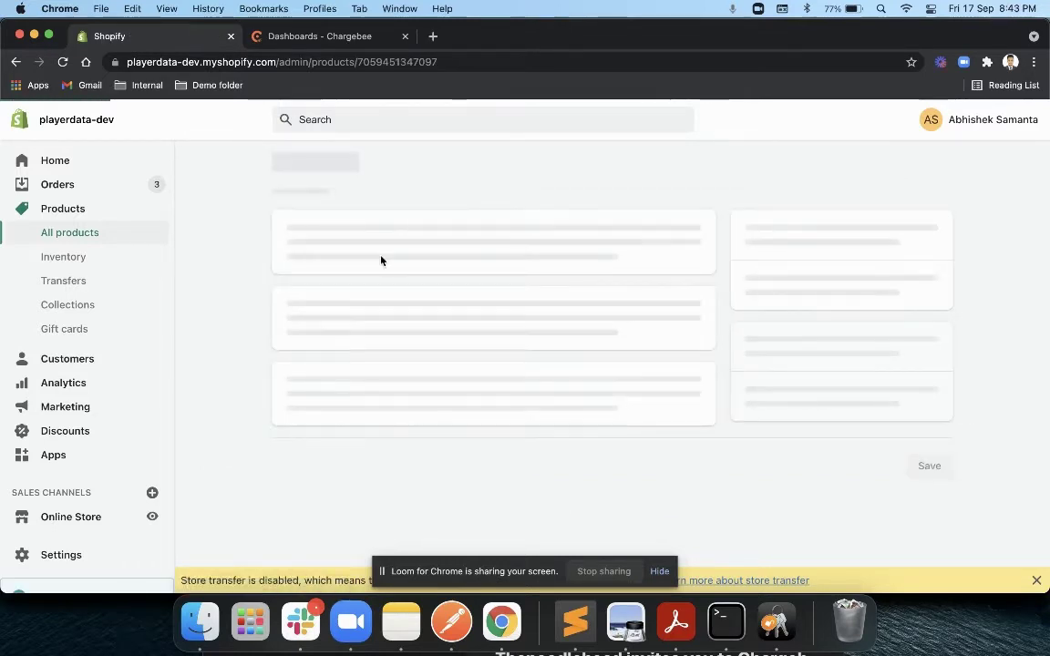
scroll(381, 261, down, 2)
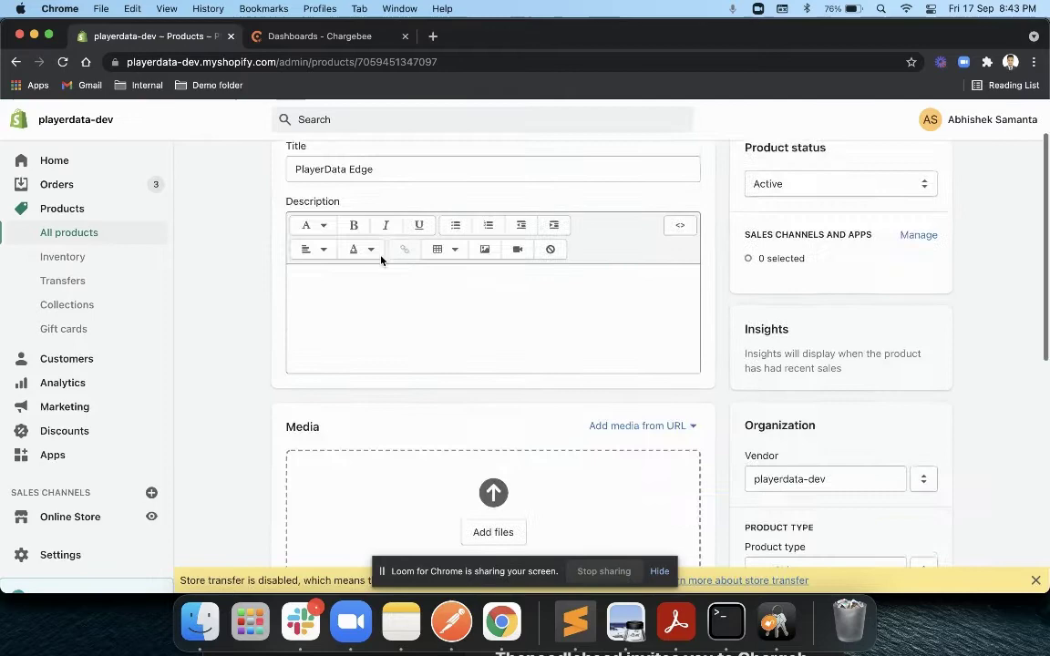
scroll(381, 261, down, 5)
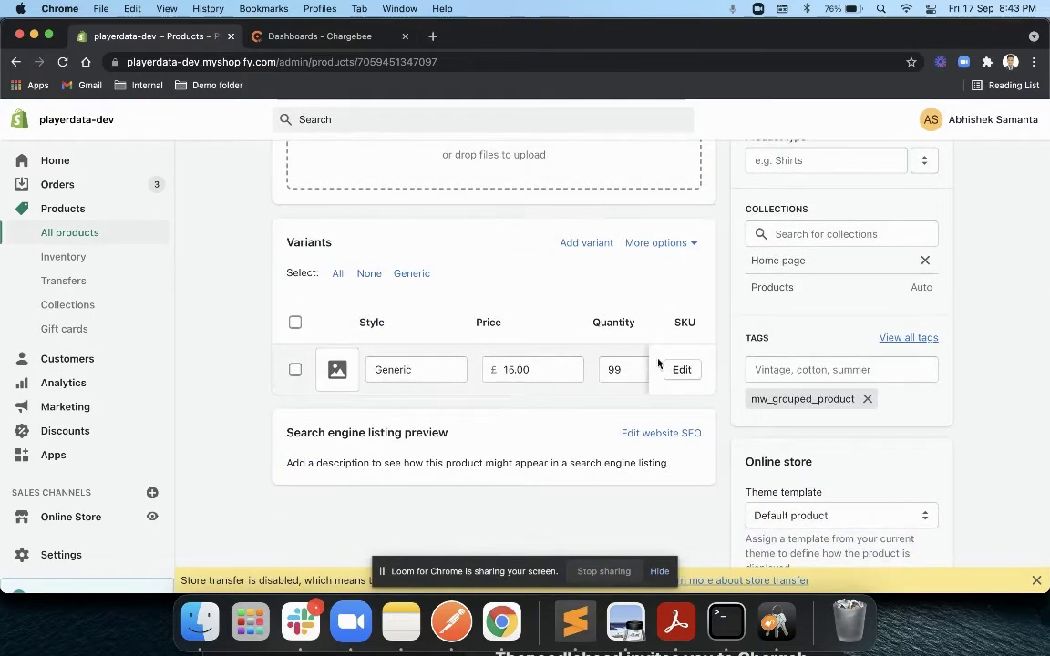
scroll(544, 368, right, 4)
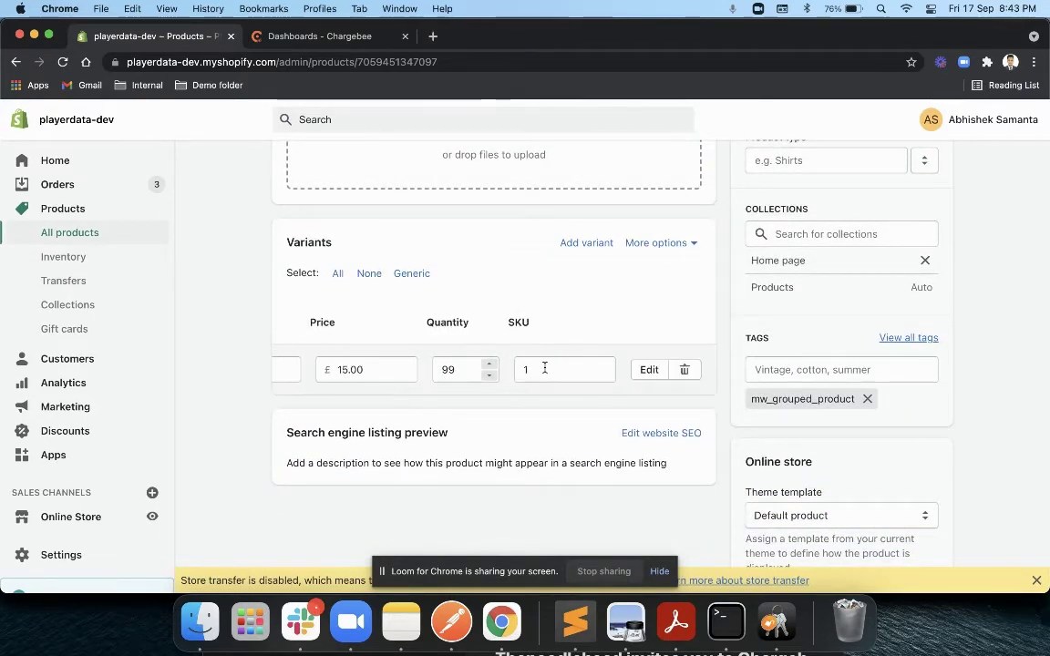
scroll(545, 368, left, 4)
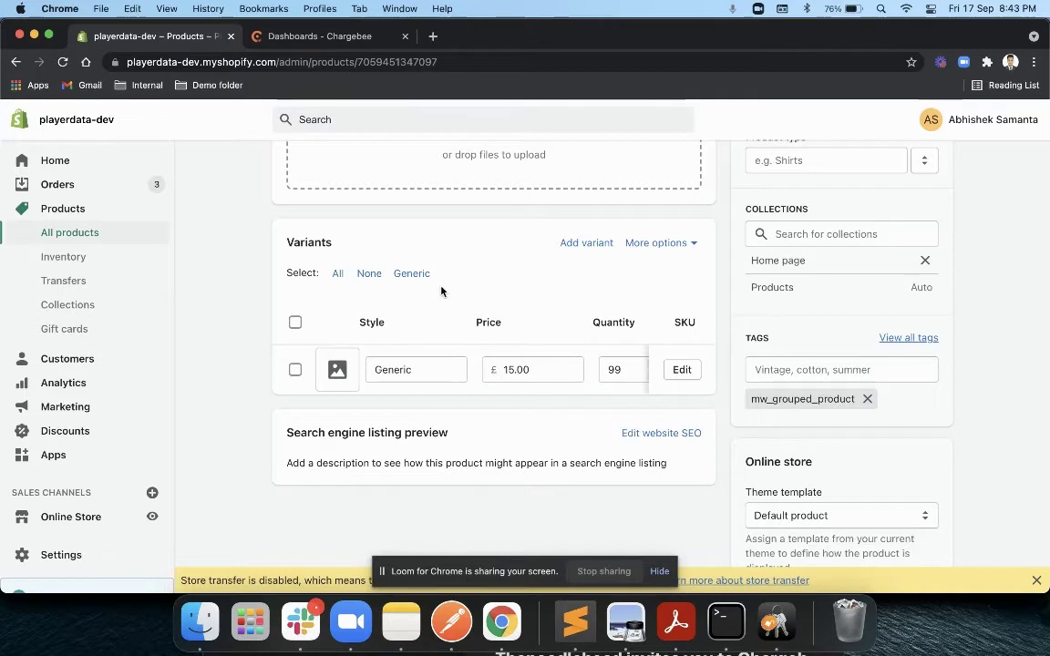
Step: Return to the product list, open Edge GPS Vest and examine its size variants
click(84, 233)
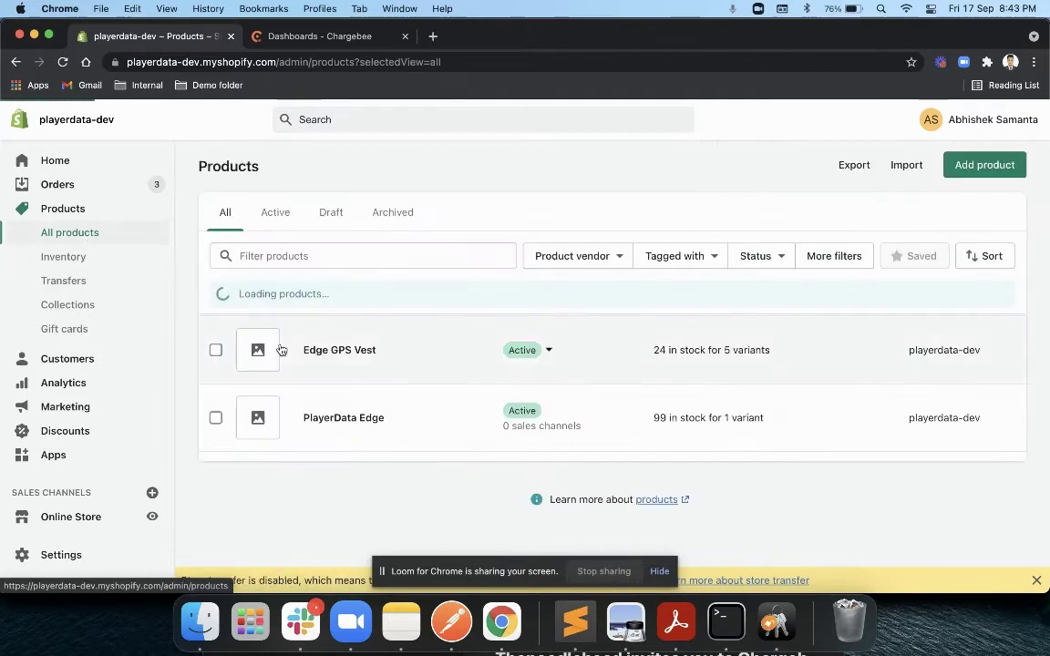
click(342, 347)
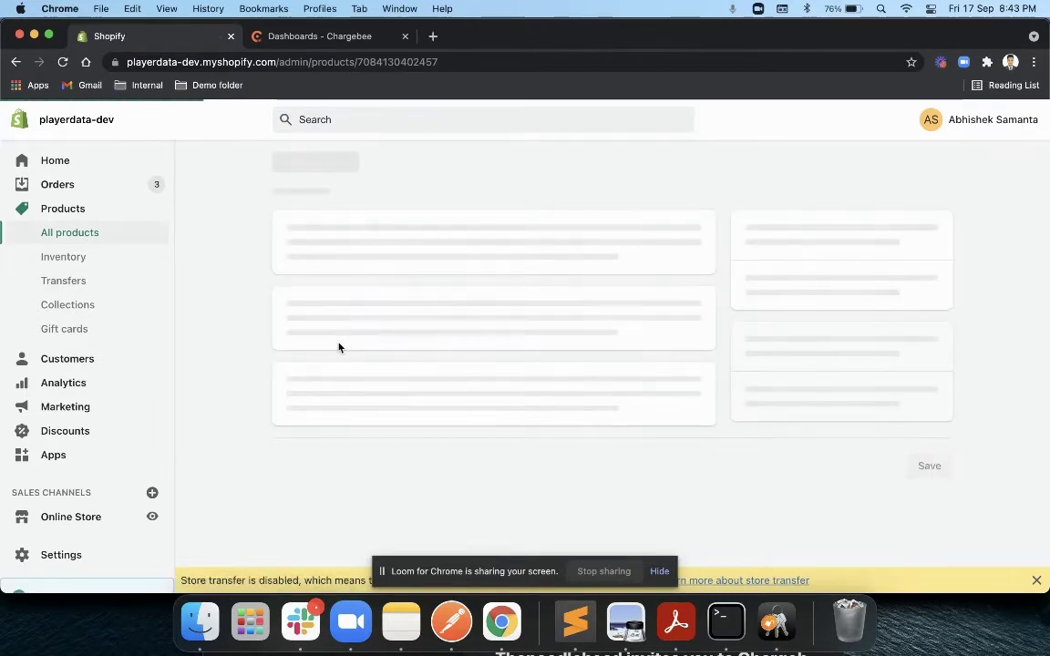
scroll(340, 346, down, 10)
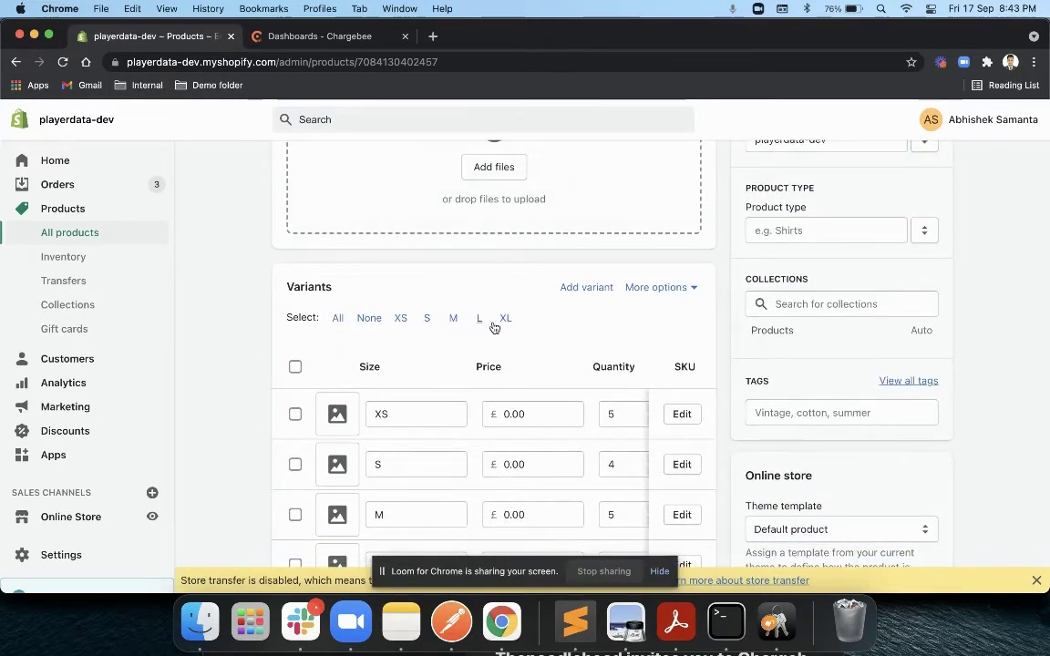
scroll(556, 340, down, 3)
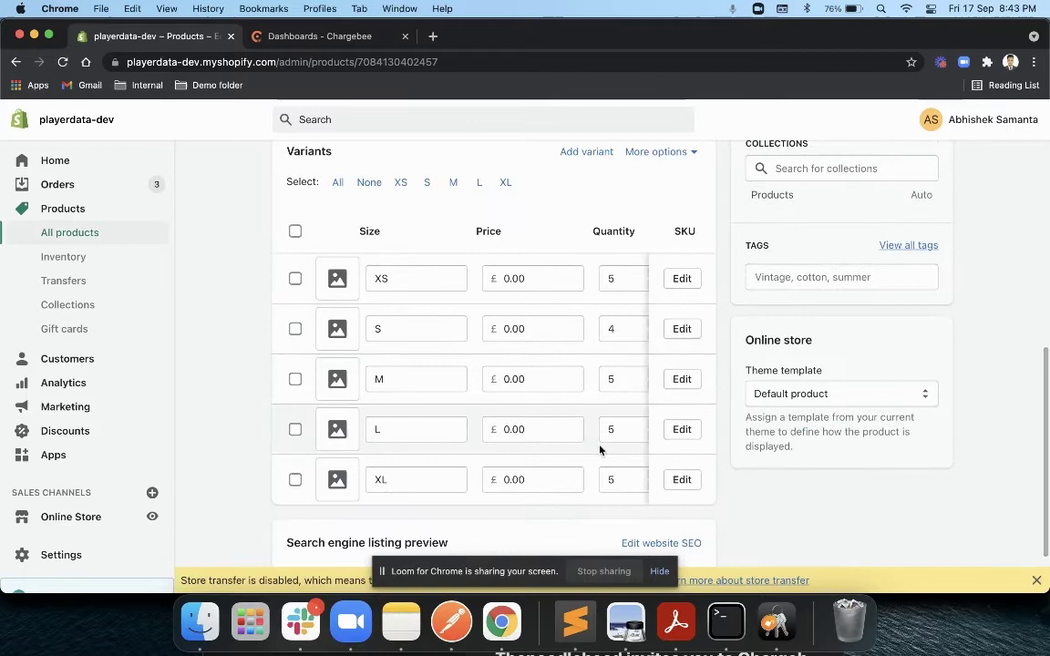
scroll(597, 463, down, 2)
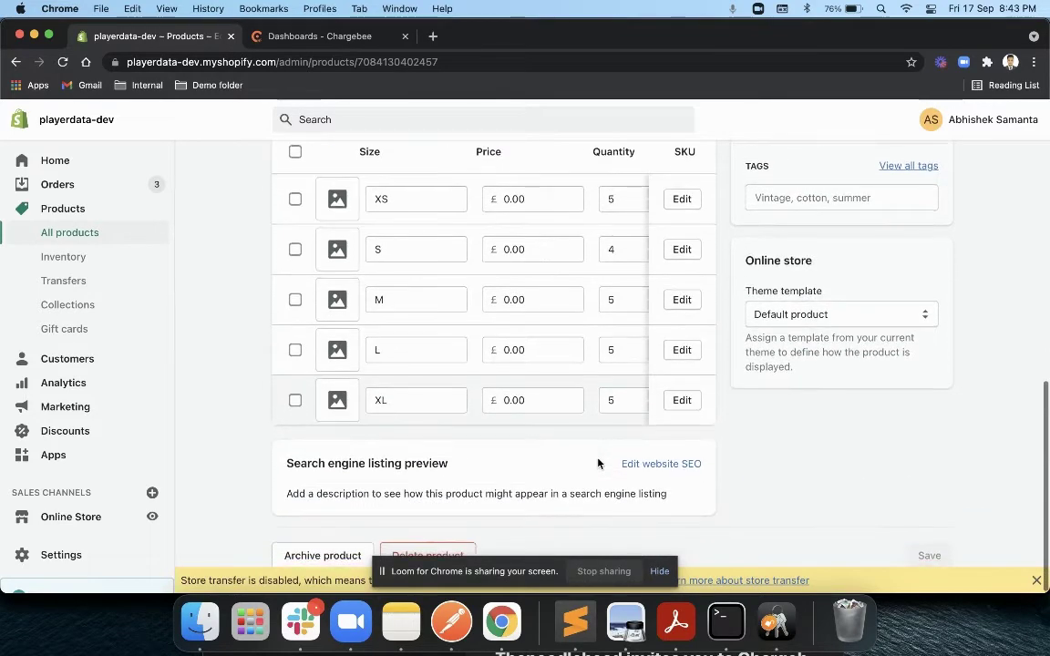
scroll(598, 464, up, 3)
scroll(598, 464, up, 2)
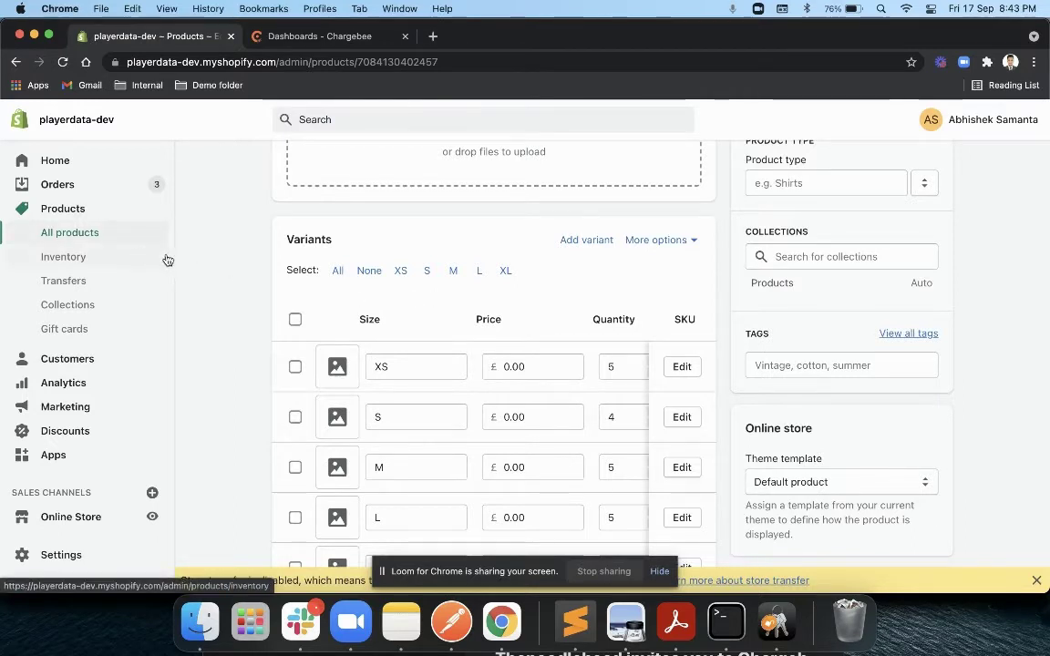
Step: Select the S variant of Edge GPS Vest and open its details page
click(427, 272)
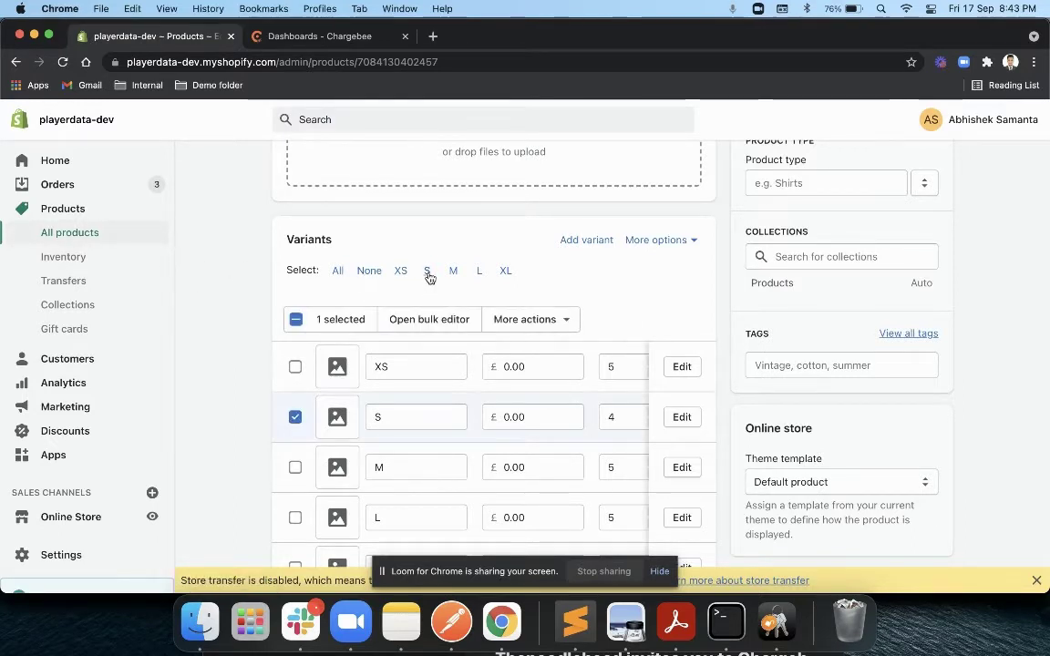
click(682, 418)
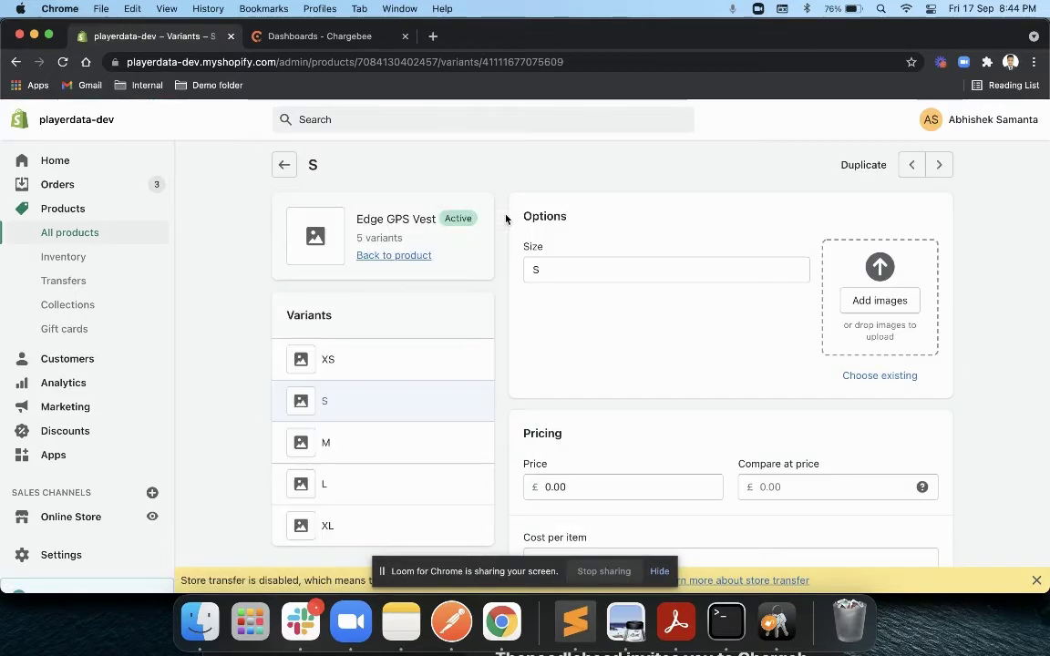
right_click(373, 157)
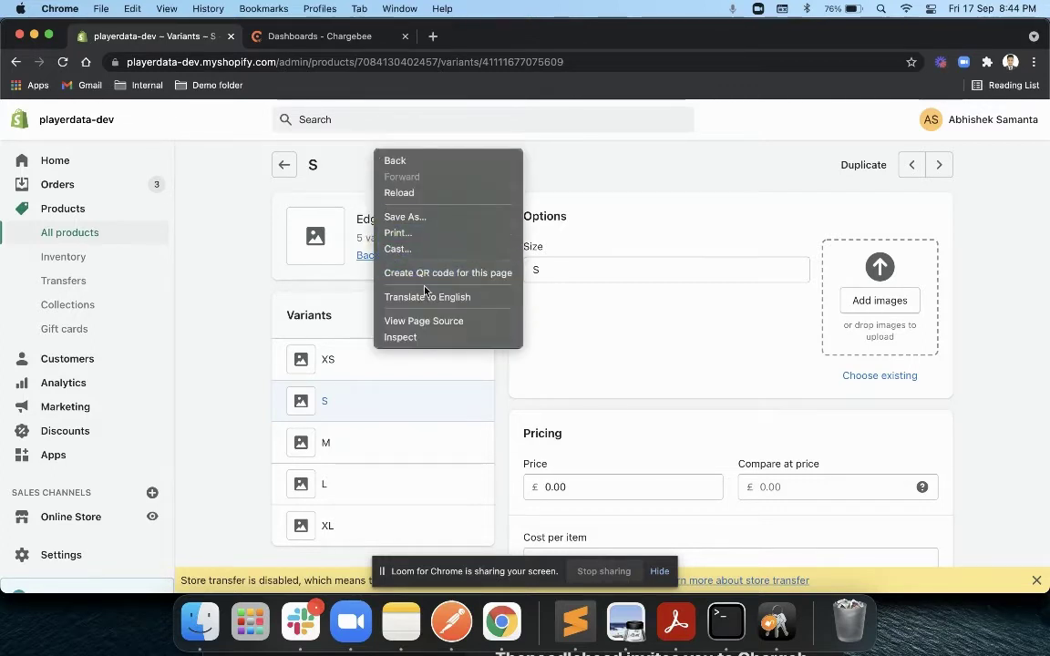
click(349, 179)
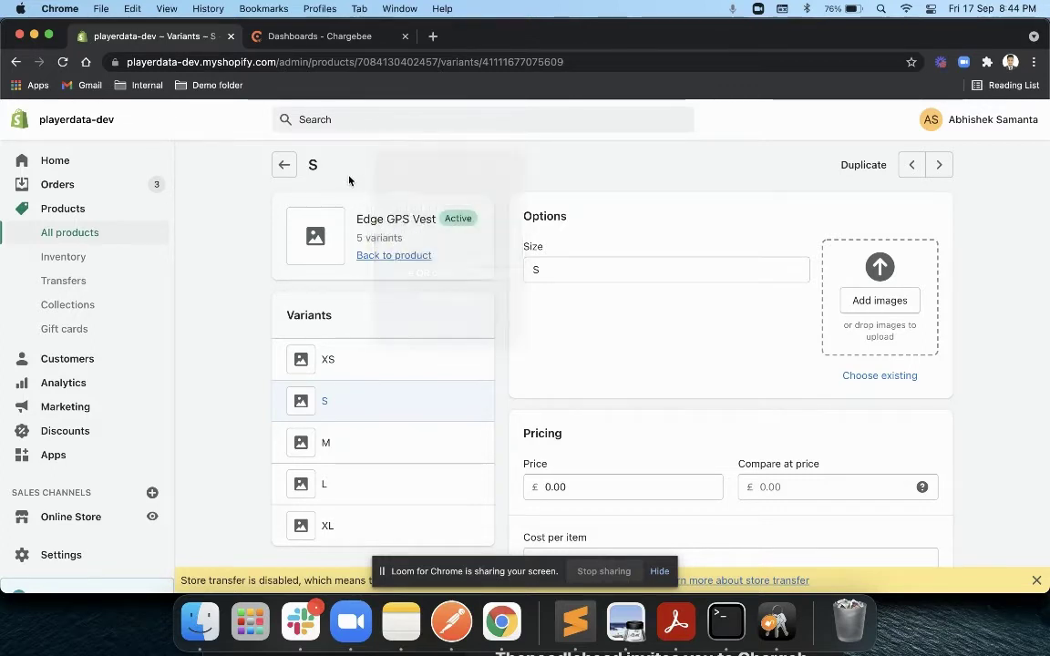
Step: Load the XML data of the S variant by appending .xml to the page address
click(577, 64)
key(Right)
text(.xml)
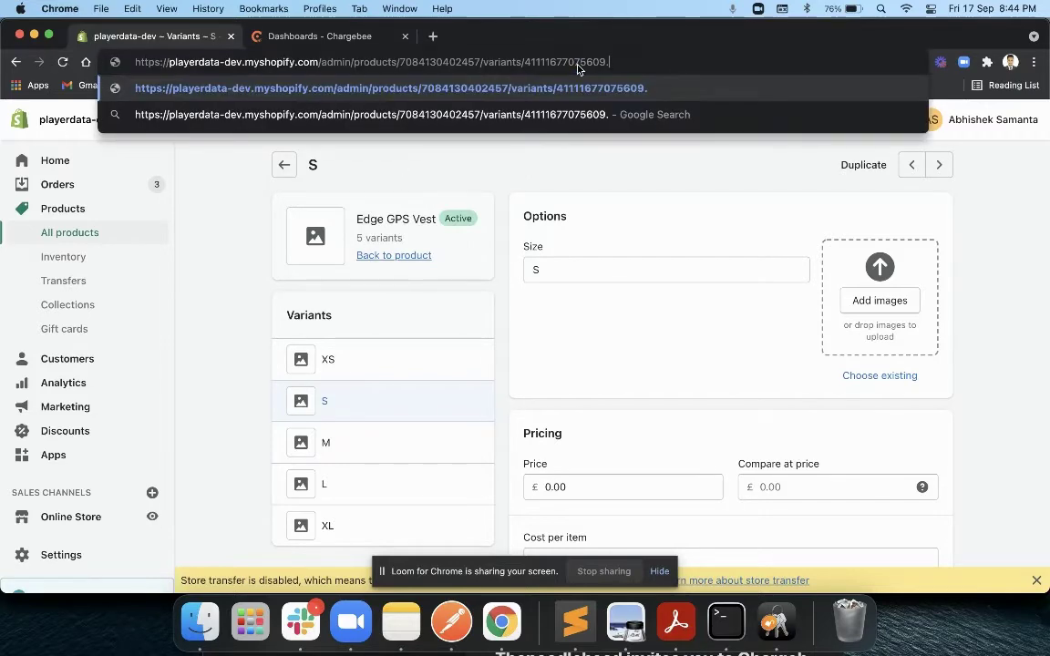
key(Return)
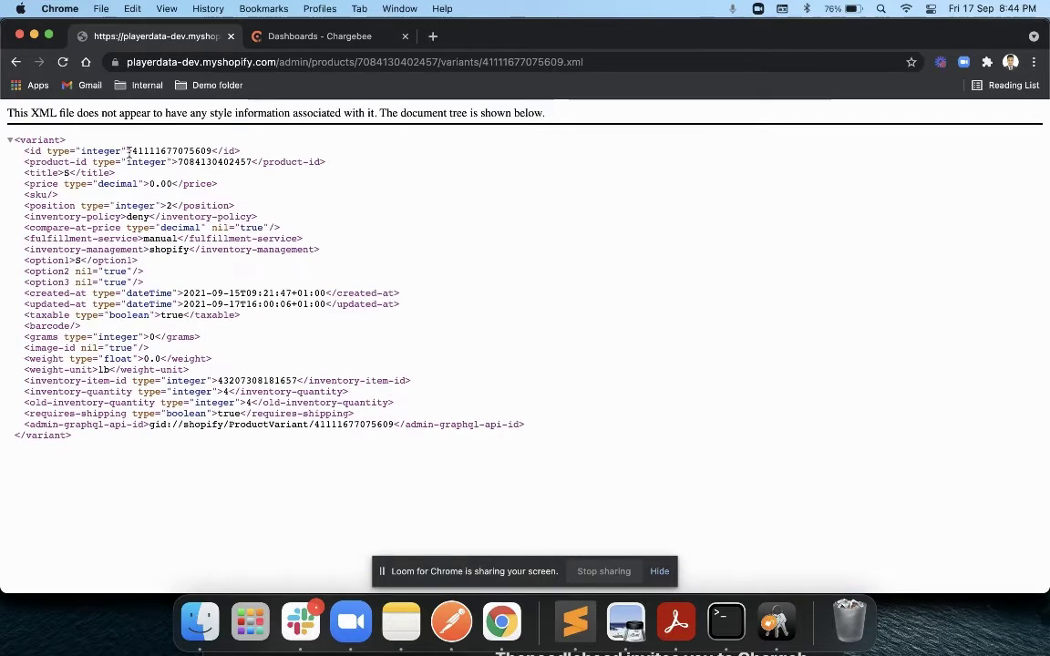
Step: Highlight the variant ID in the XML, and return to the S variant's details page
drag(128, 151, 187, 155)
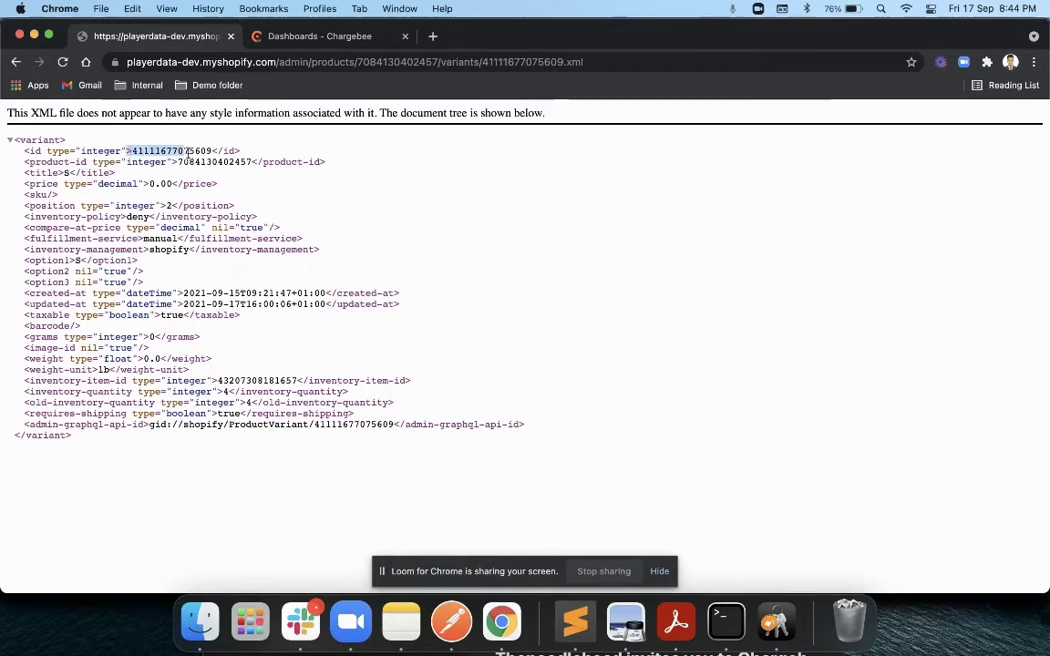
click(136, 144)
drag(132, 154, 211, 154)
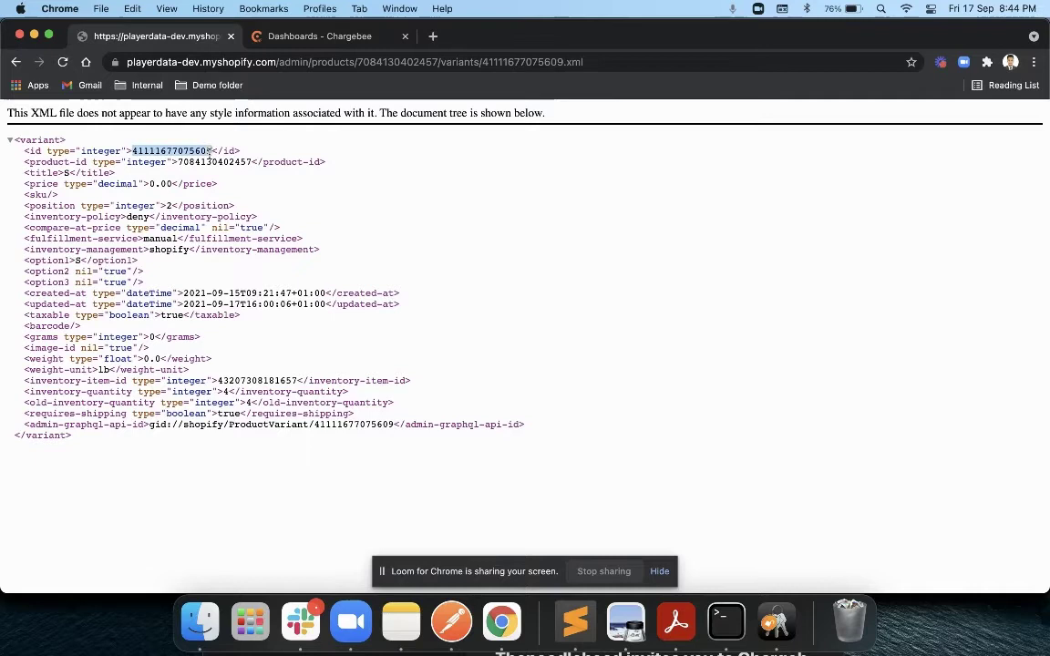
click(16, 62)
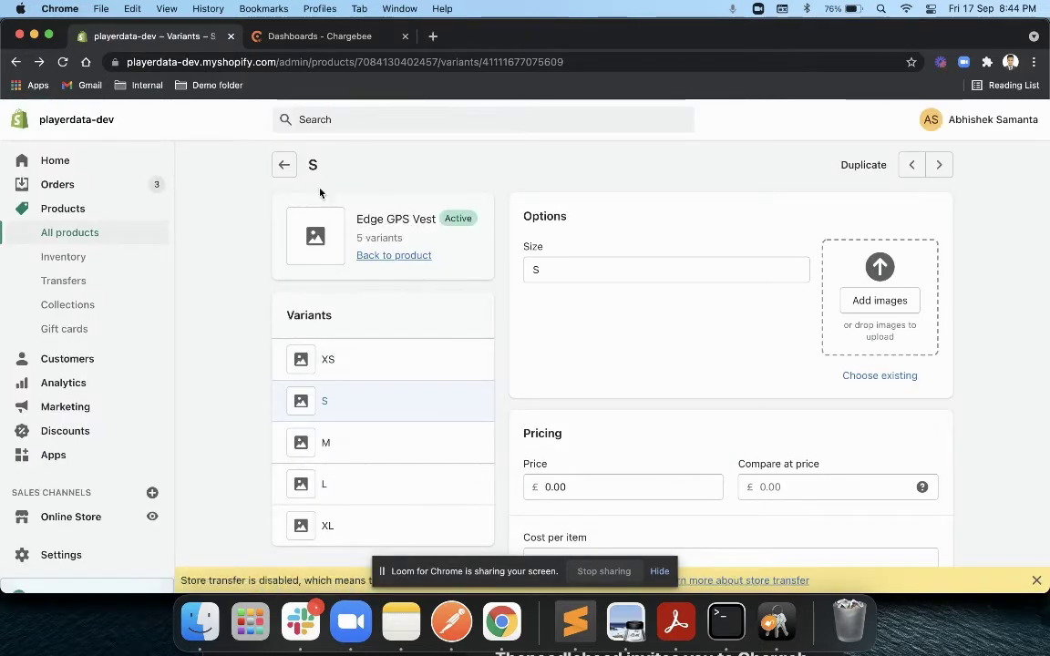
Step: Switch to Chargebee and view the product catalog's plans, followed by its addons
click(310, 37)
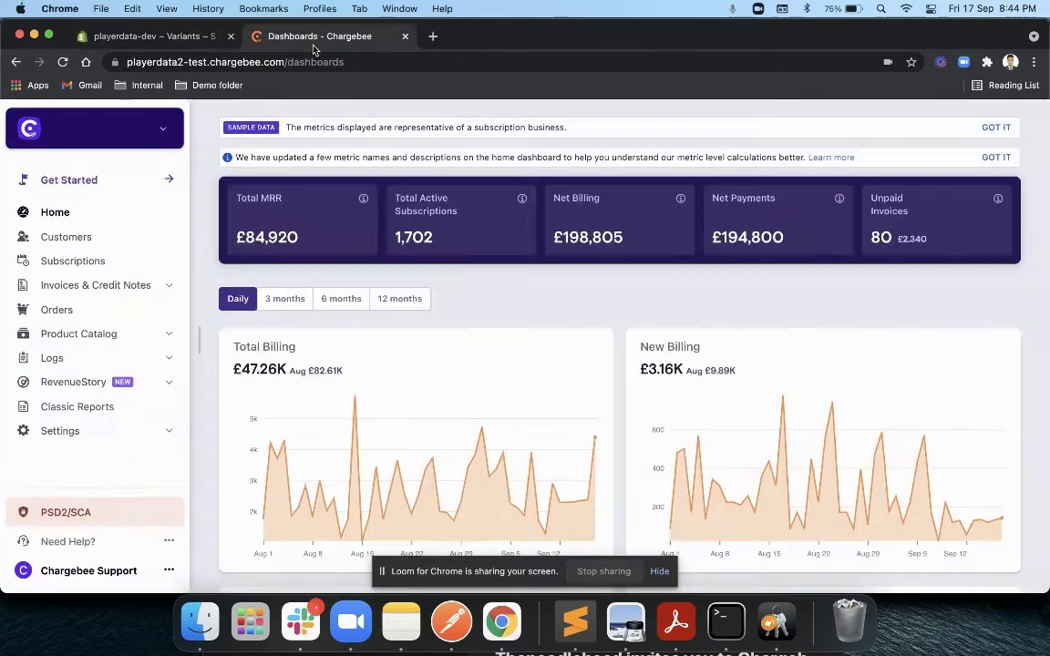
click(141, 288)
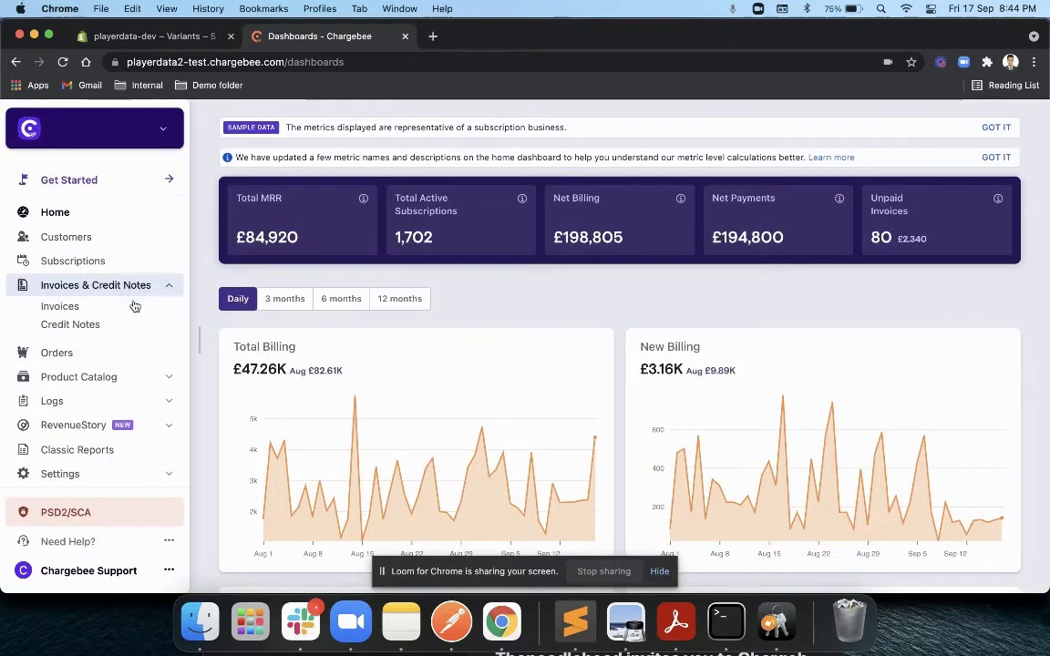
click(94, 375)
scroll(100, 355, down, 3)
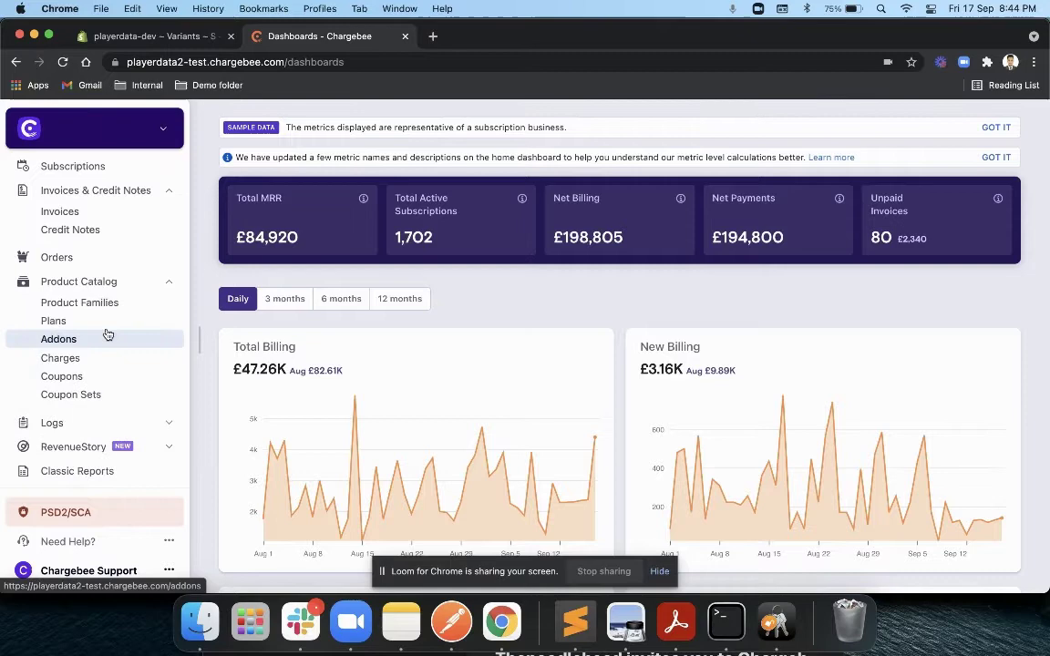
click(107, 328)
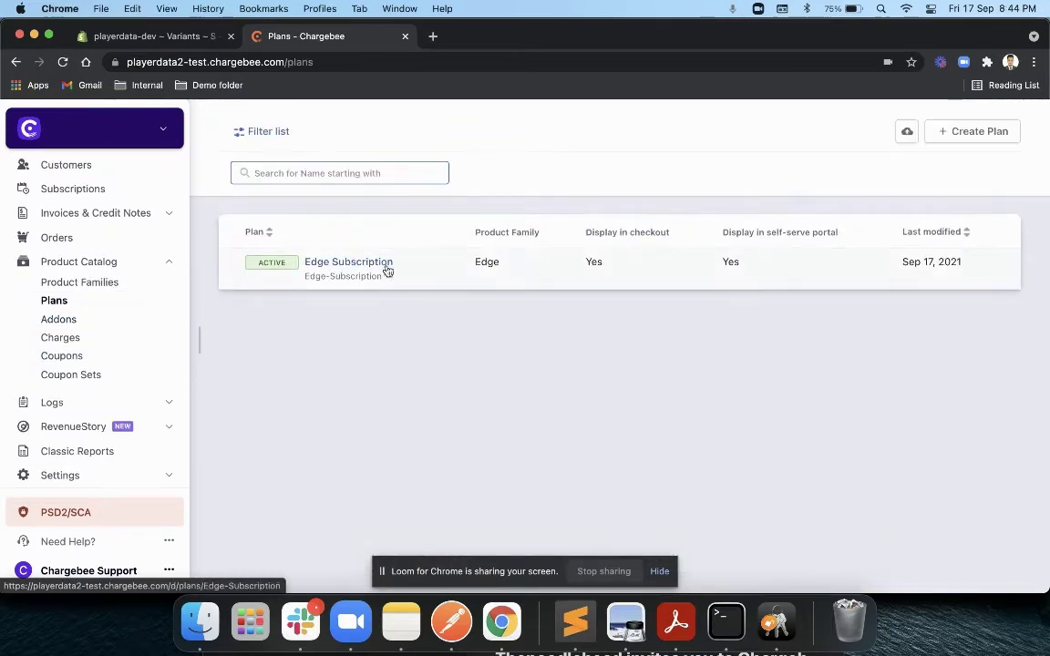
click(83, 321)
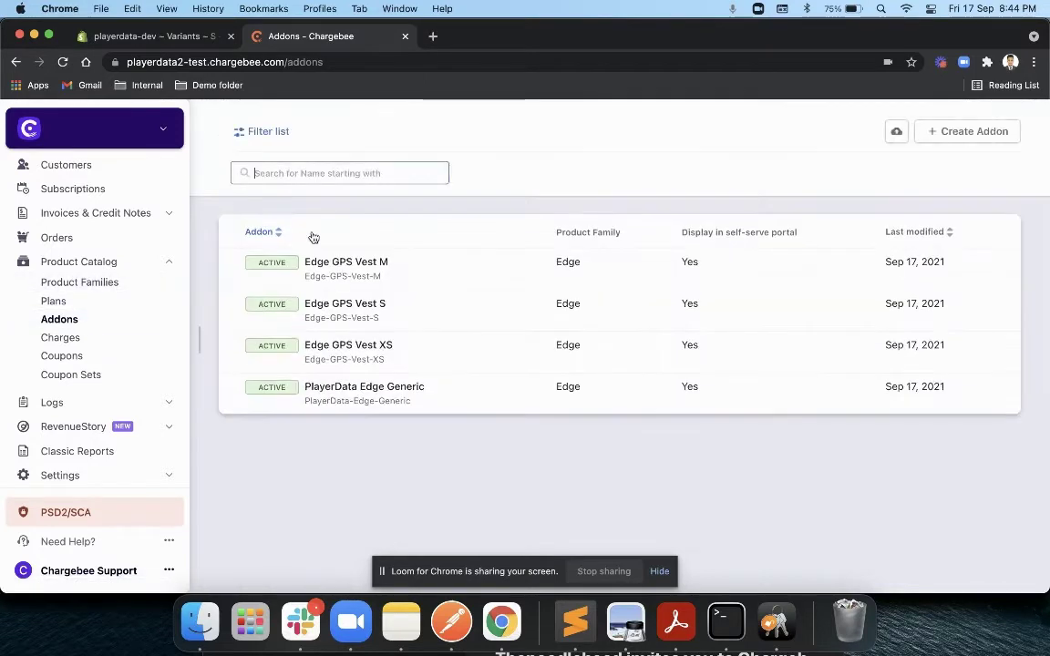
Step: Open the monthly GBP price point of the Edge GPS Vest S addon for editing
click(342, 309)
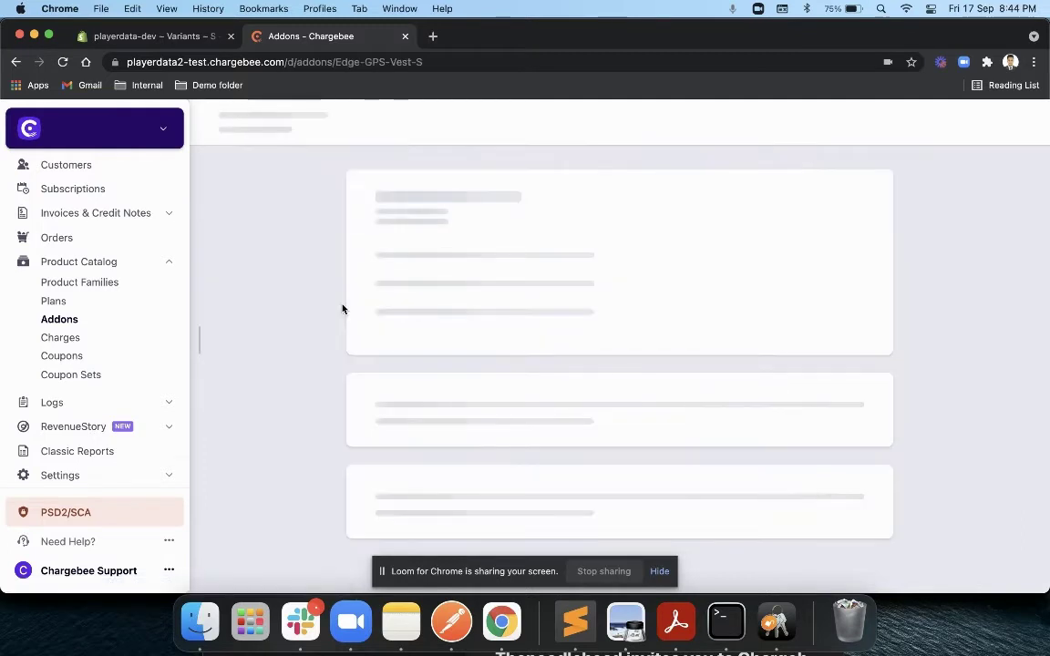
scroll(343, 309, down, 5)
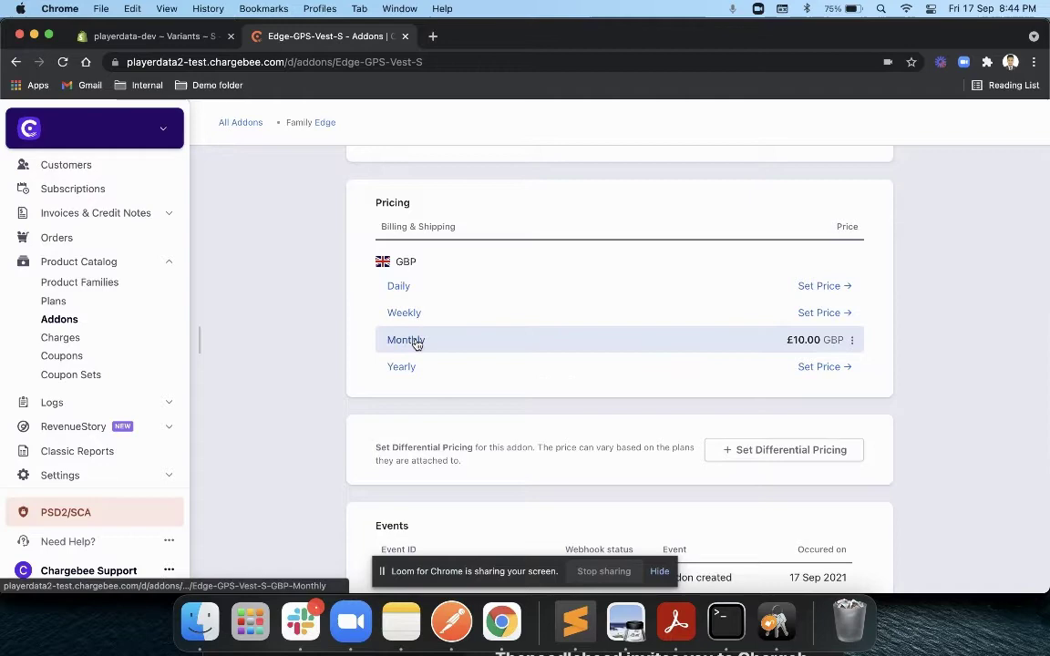
click(416, 343)
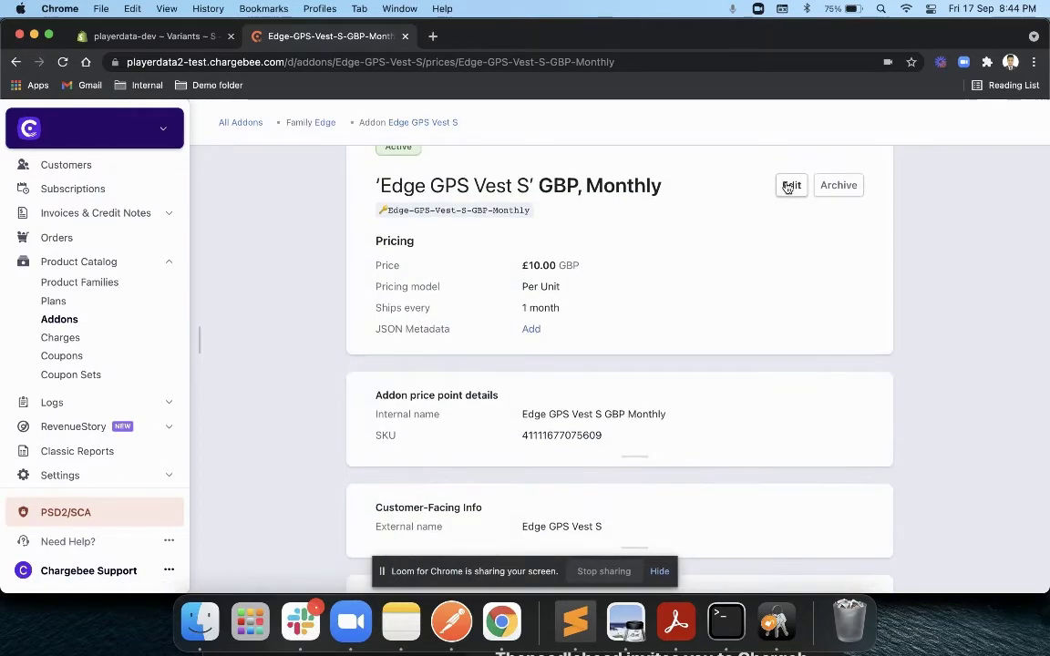
click(791, 183)
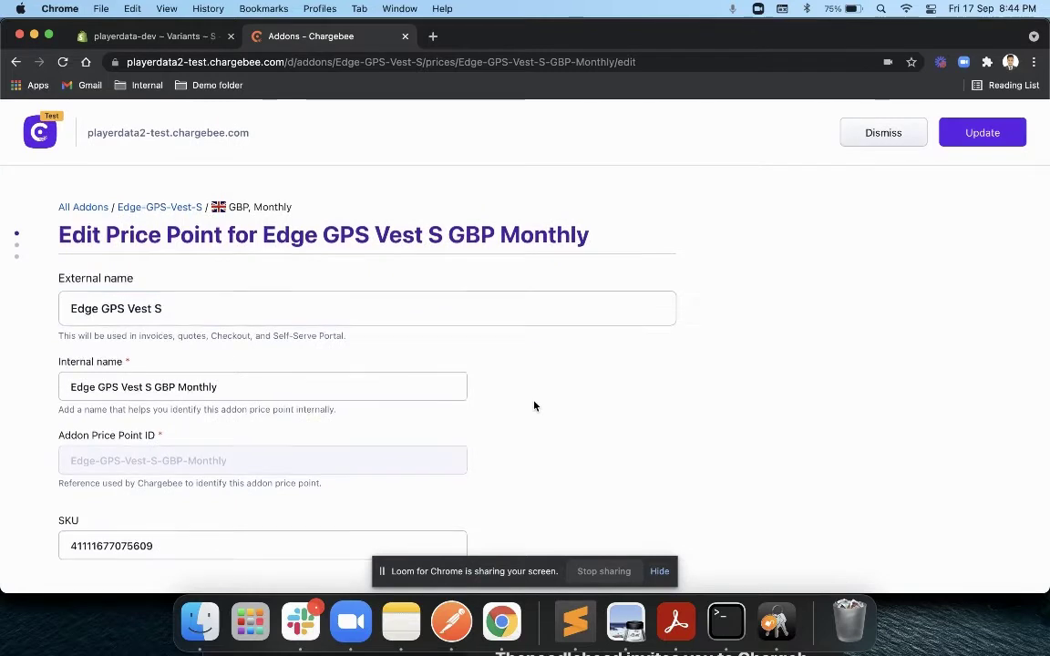
Step: Highlight the SKU of the price point to compare it with the Shopify variant ID
scroll(534, 406, down, 3)
click(80, 419)
click(59, 409)
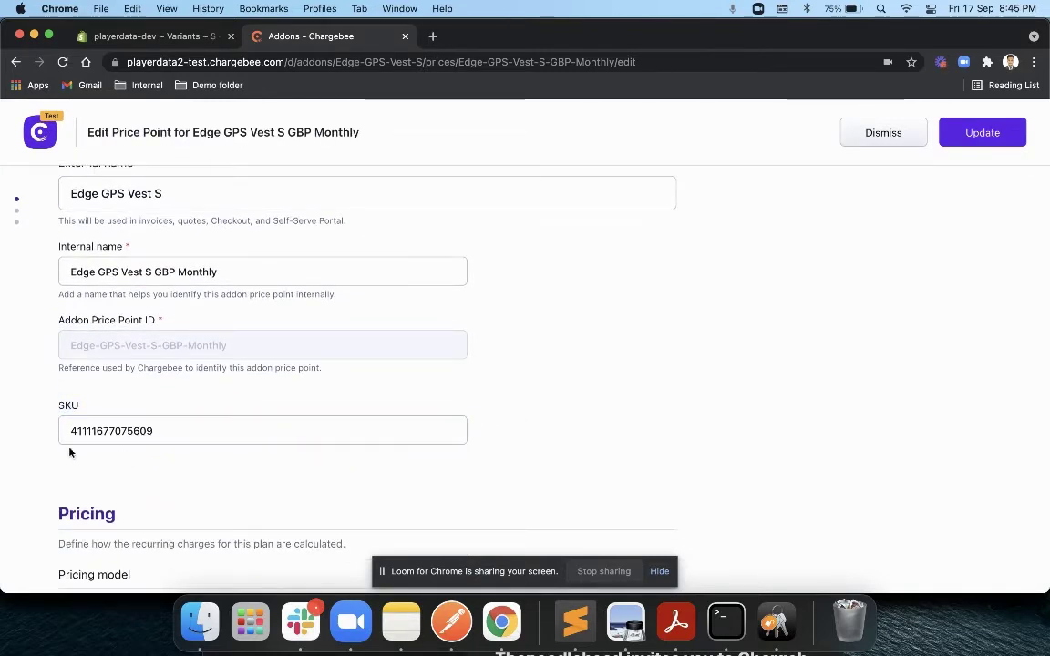
drag(66, 430, 174, 441)
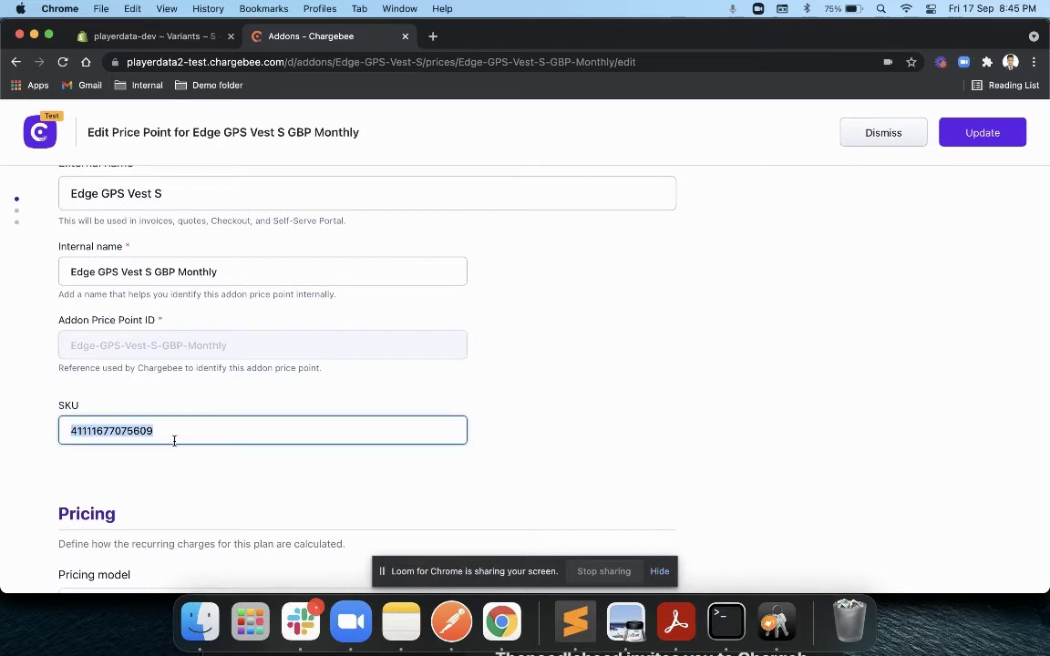
click(510, 353)
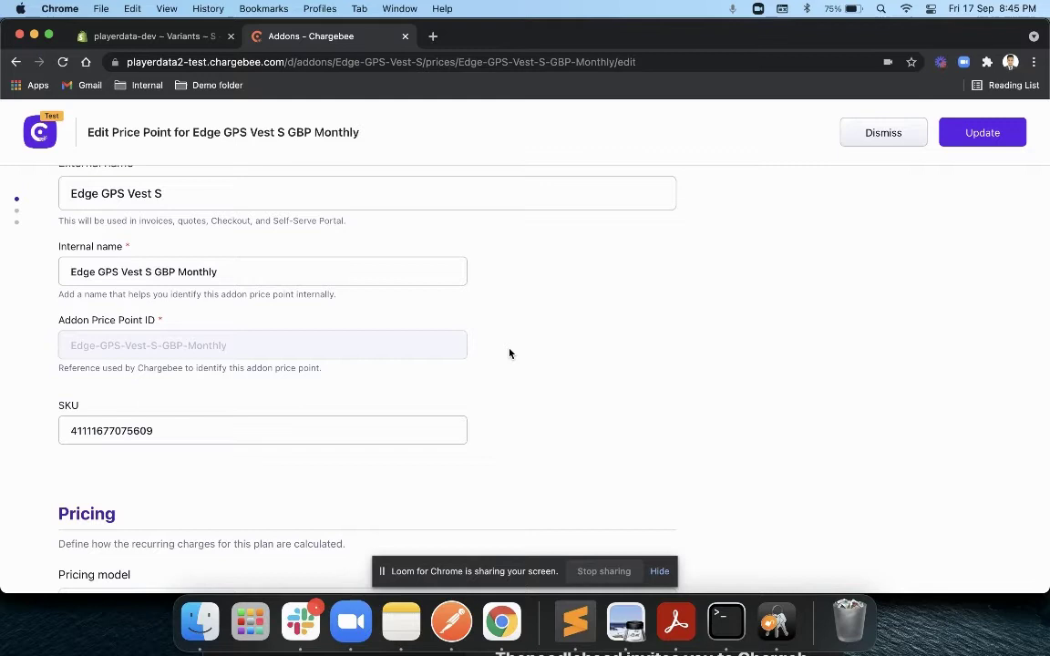
scroll(510, 354, down, 2)
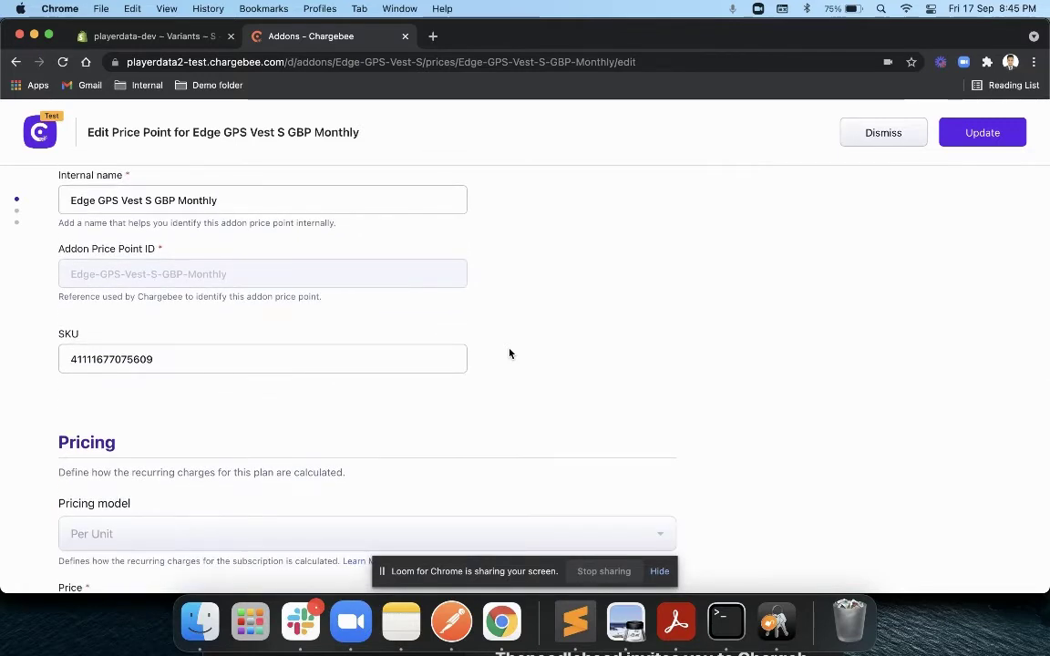
Step: Switch to Shopify to review the variants of Edge GPS Vest, and view the store's orders list
click(135, 37)
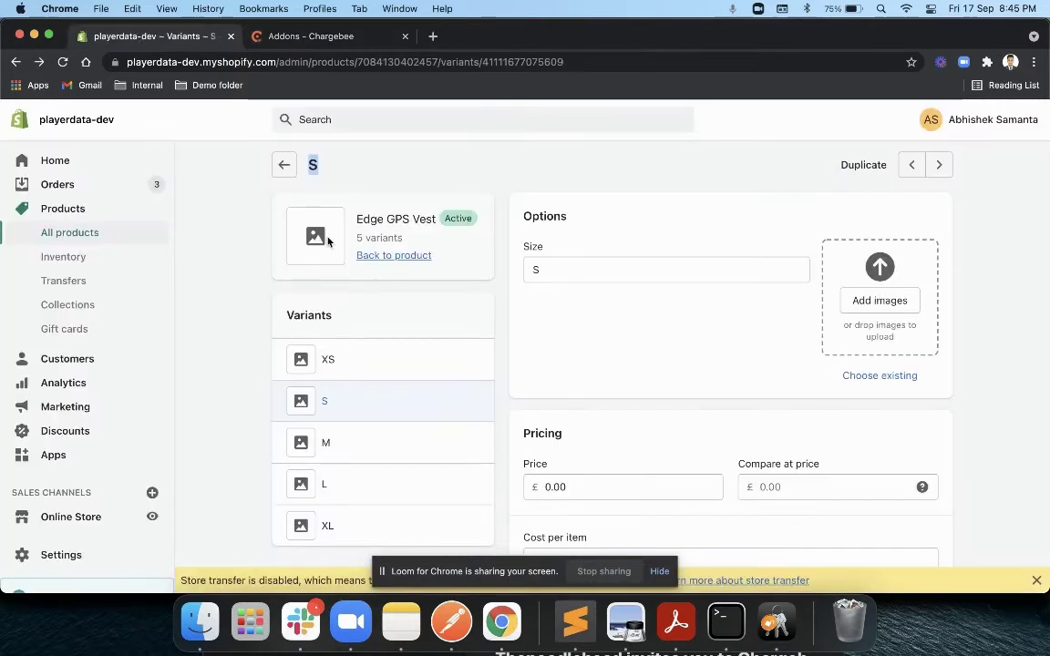
scroll(376, 326, down, 1)
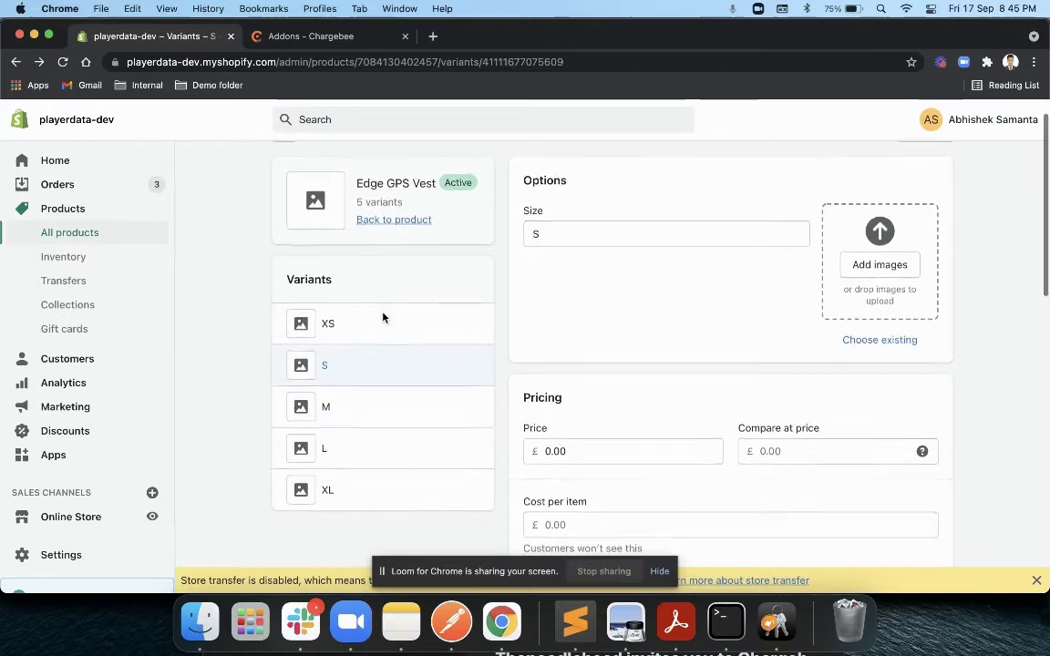
click(126, 195)
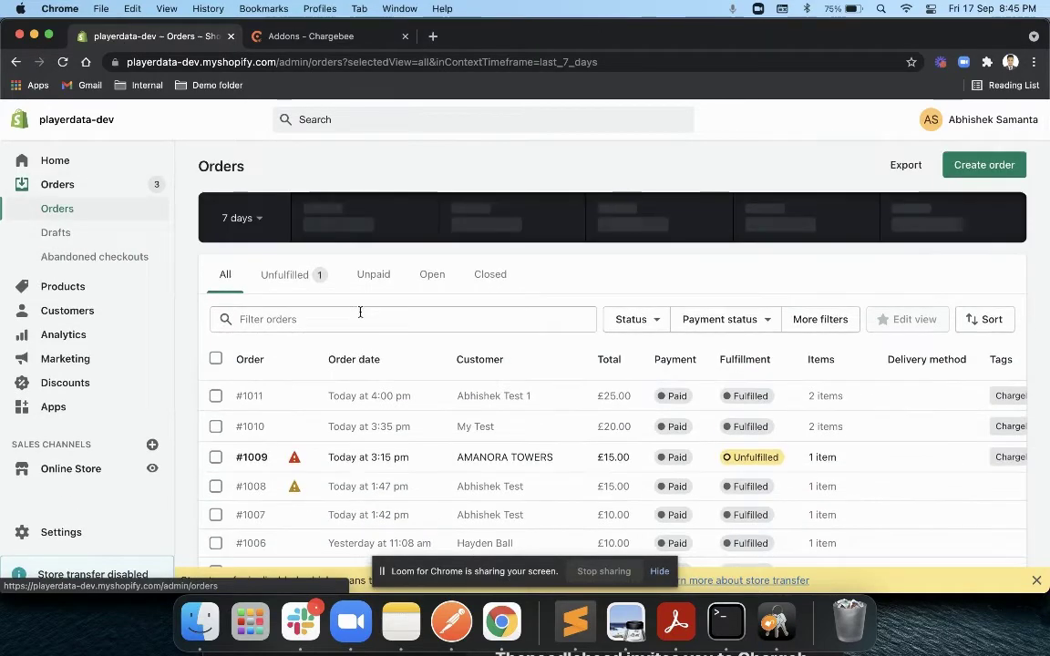
Step: Return to Chargebee and dismiss the edit of the Edge GPS Vest S monthly GBP price point without updating it
click(339, 41)
scroll(400, 346, down, 10)
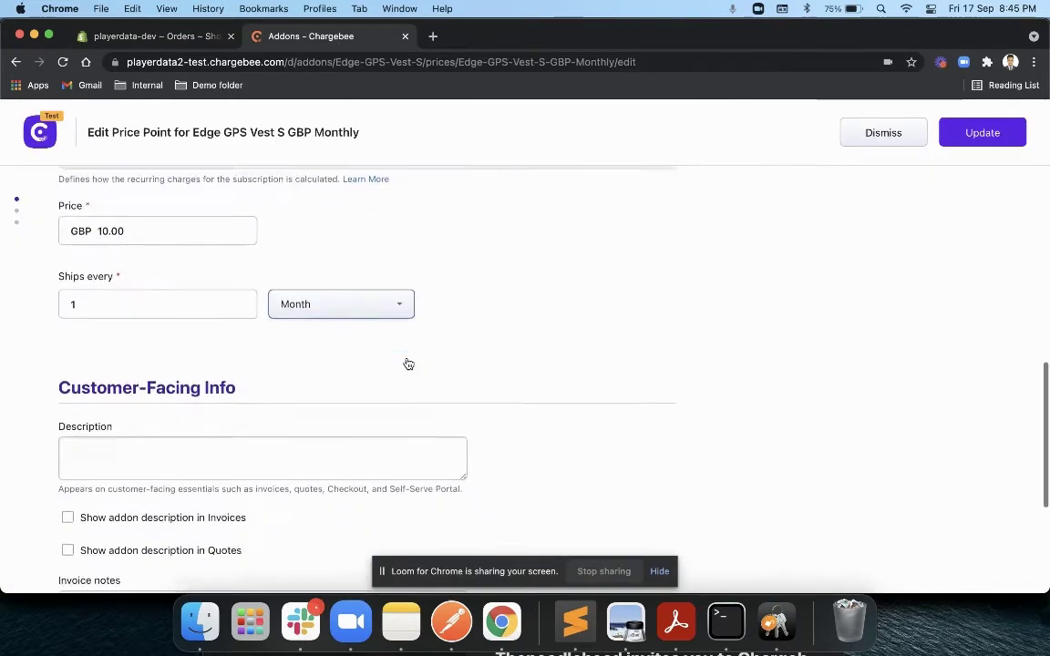
click(876, 135)
click(629, 274)
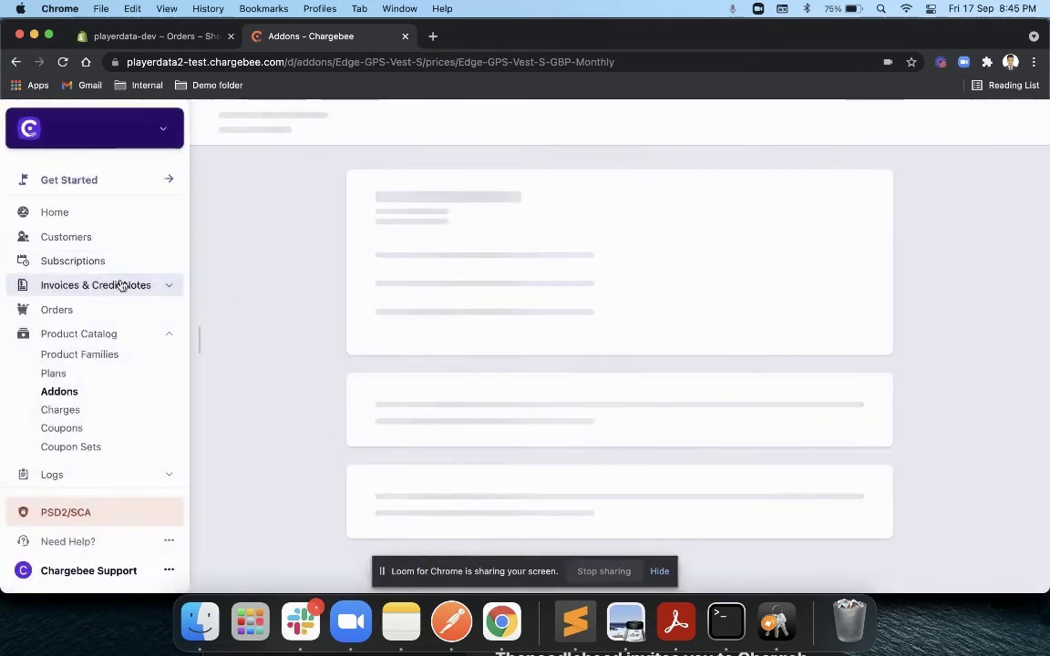
Step: Open the monthly GBP price point of the Edge Subscription plan in the product catalog
click(103, 335)
click(103, 335)
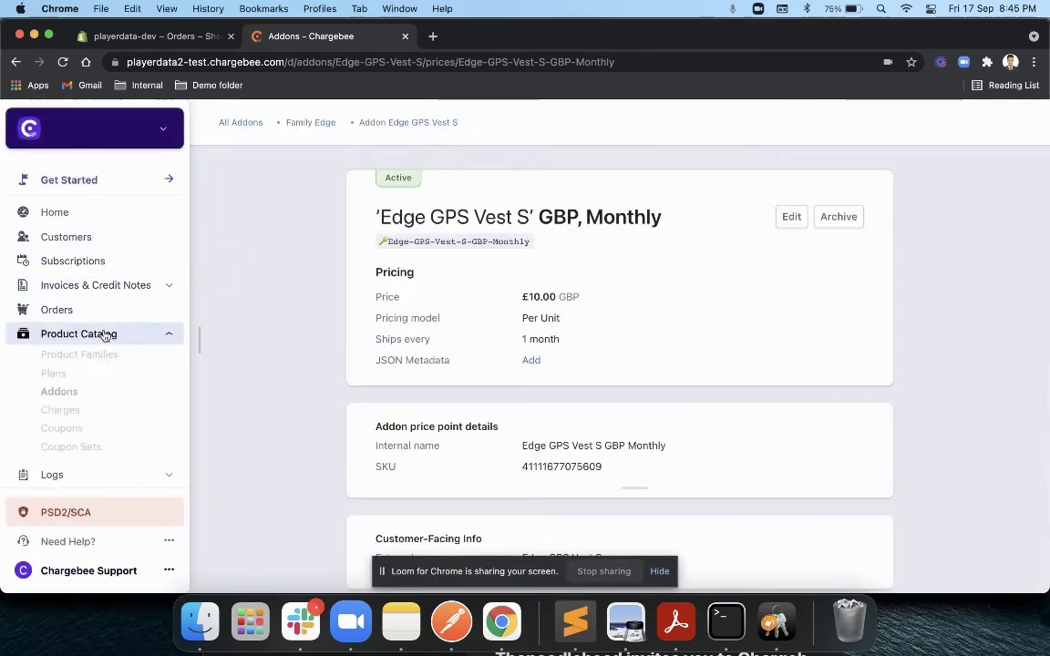
click(72, 381)
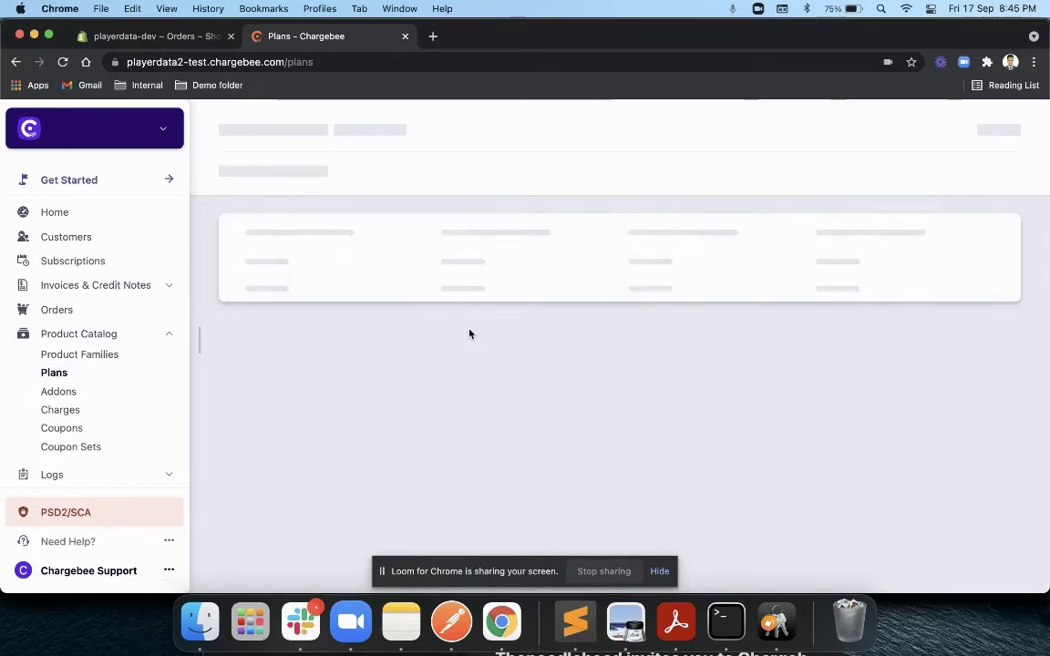
click(350, 262)
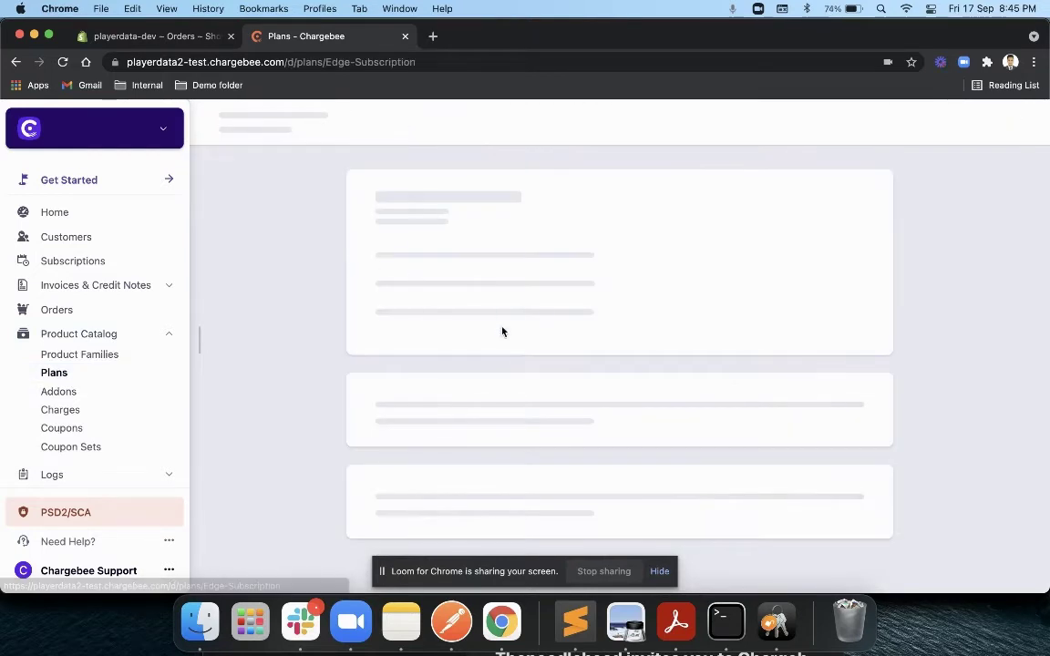
scroll(525, 356, down, 4)
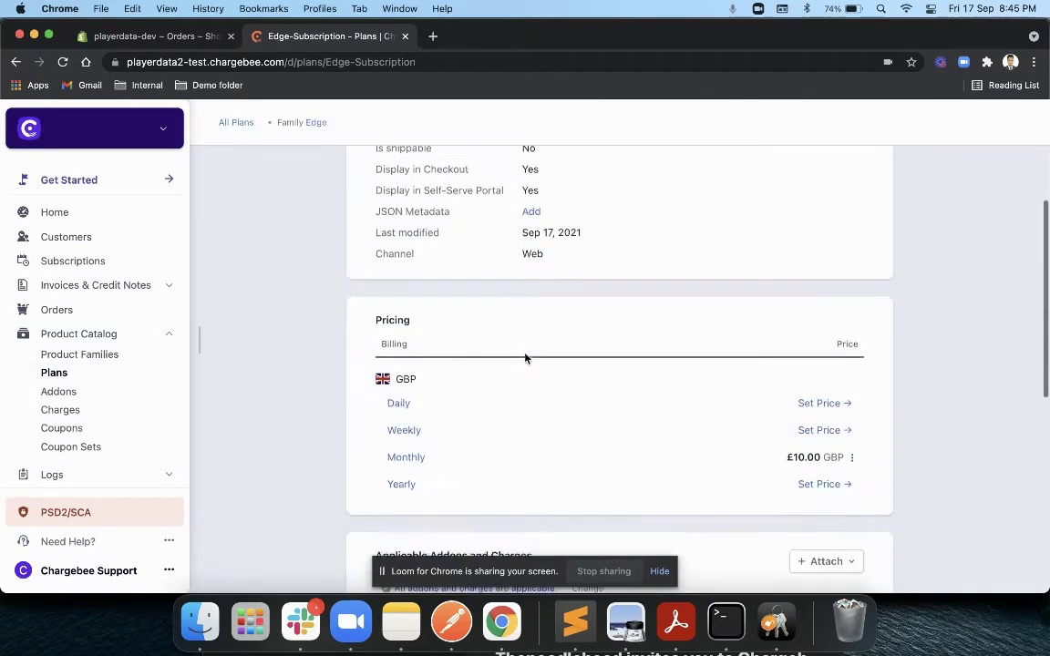
click(418, 415)
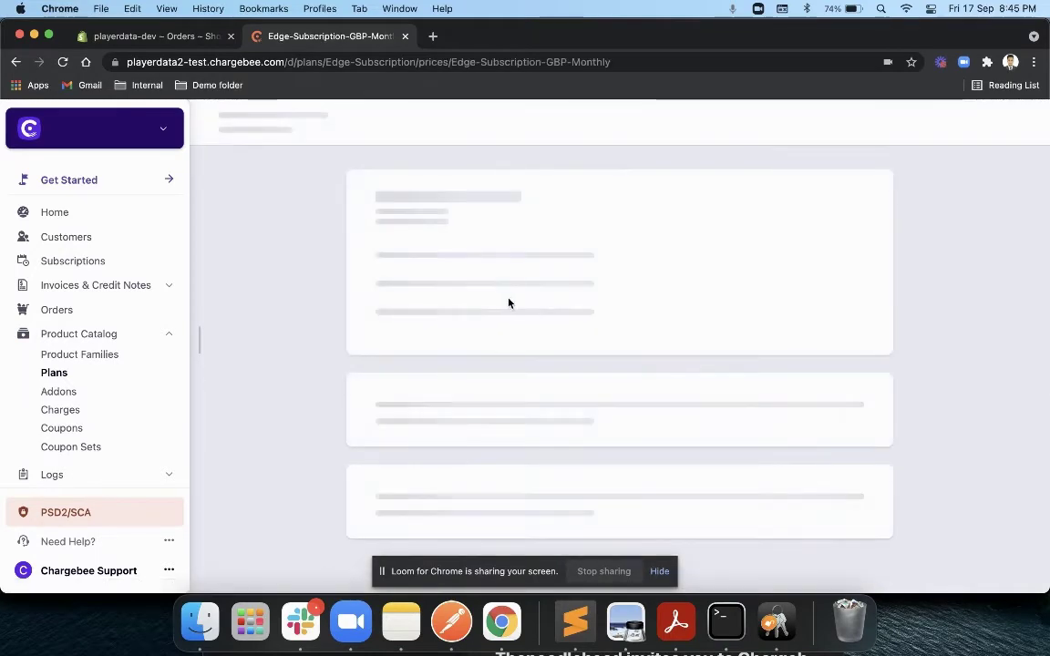
Step: Preview the Edge Subscription price point's drop-in checkout and add the recommended Edge GPS Vest S addon to the order
scroll(547, 364, down, 2)
scroll(546, 364, down, 2)
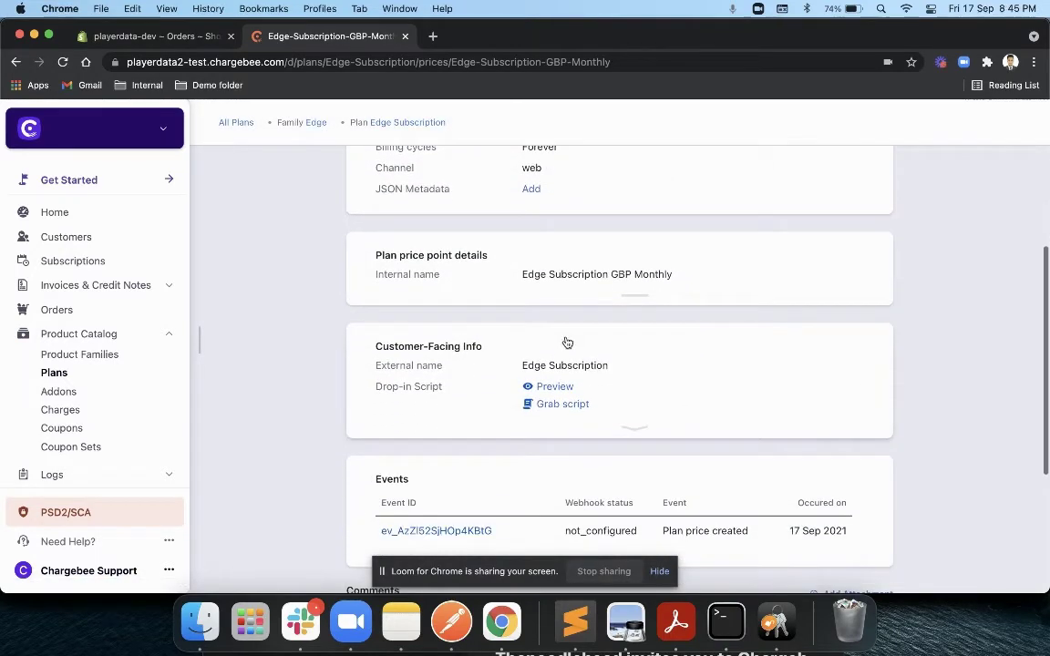
click(553, 391)
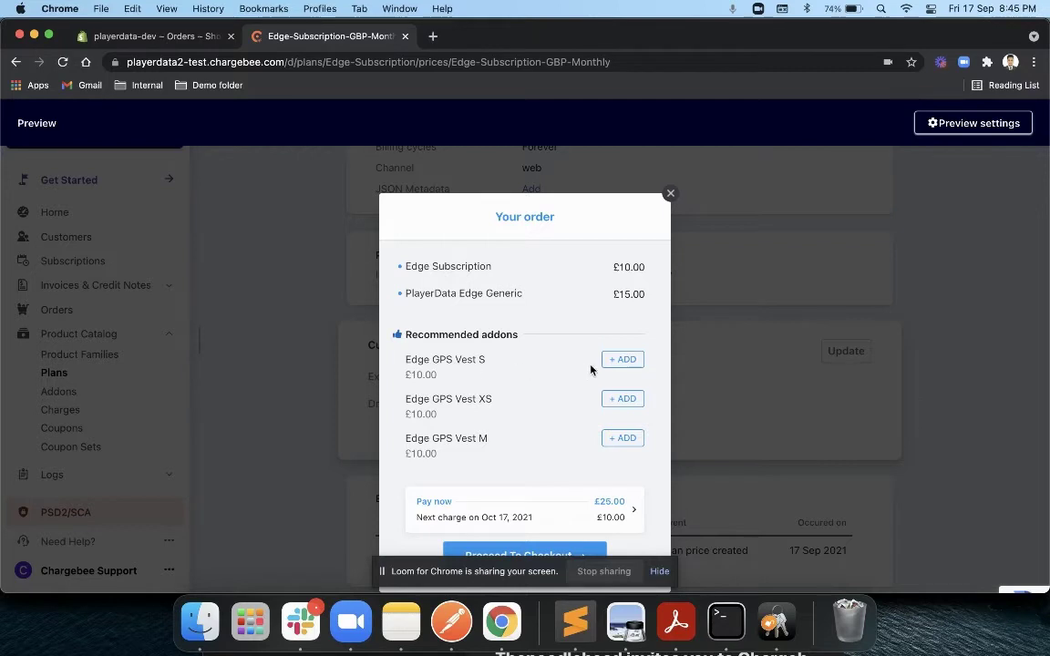
click(621, 360)
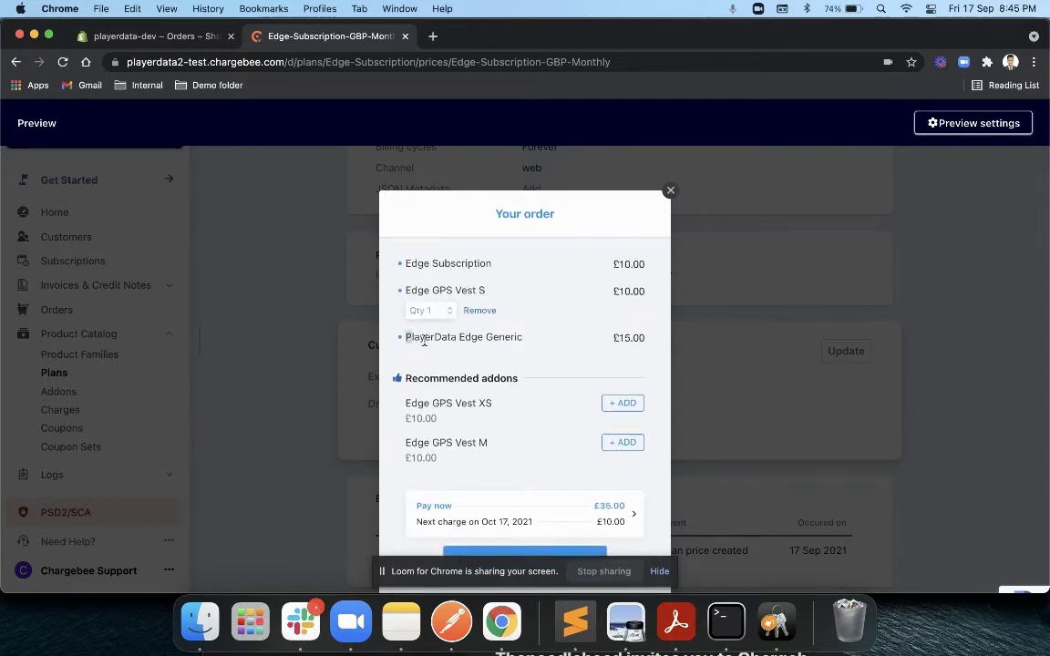
Step: Highlight the PlayerData Edge Generic and Edge Subscription lines in the order summary
drag(424, 340, 535, 346)
click(521, 307)
drag(421, 263, 552, 274)
click(517, 295)
Step: Proceed to checkout with the order and submit the customer's email address
scroll(581, 340, down, 2)
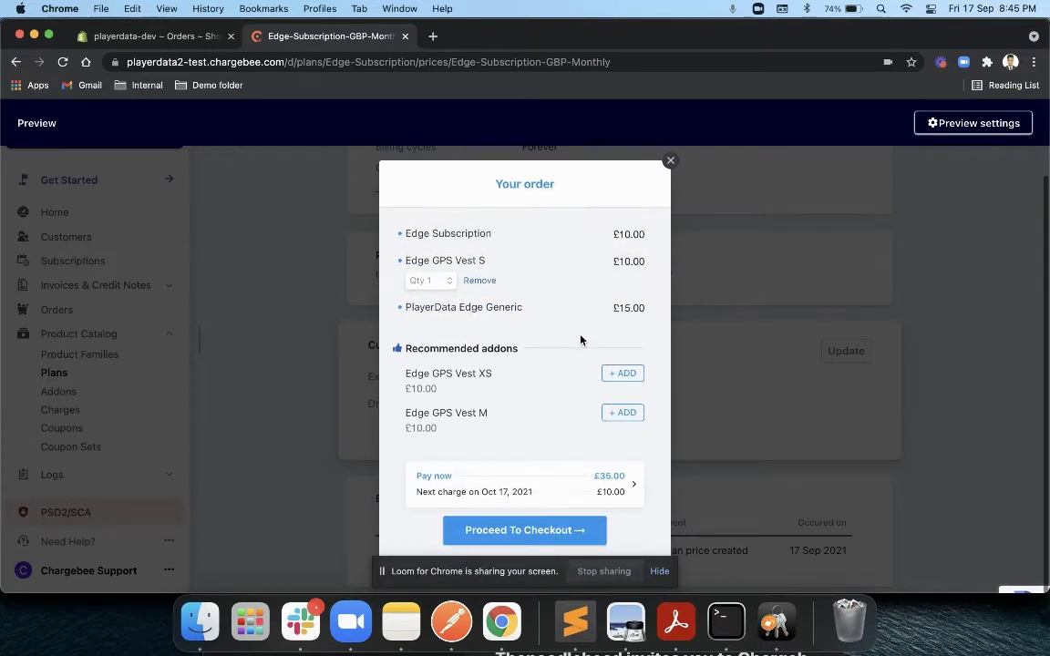
click(535, 529)
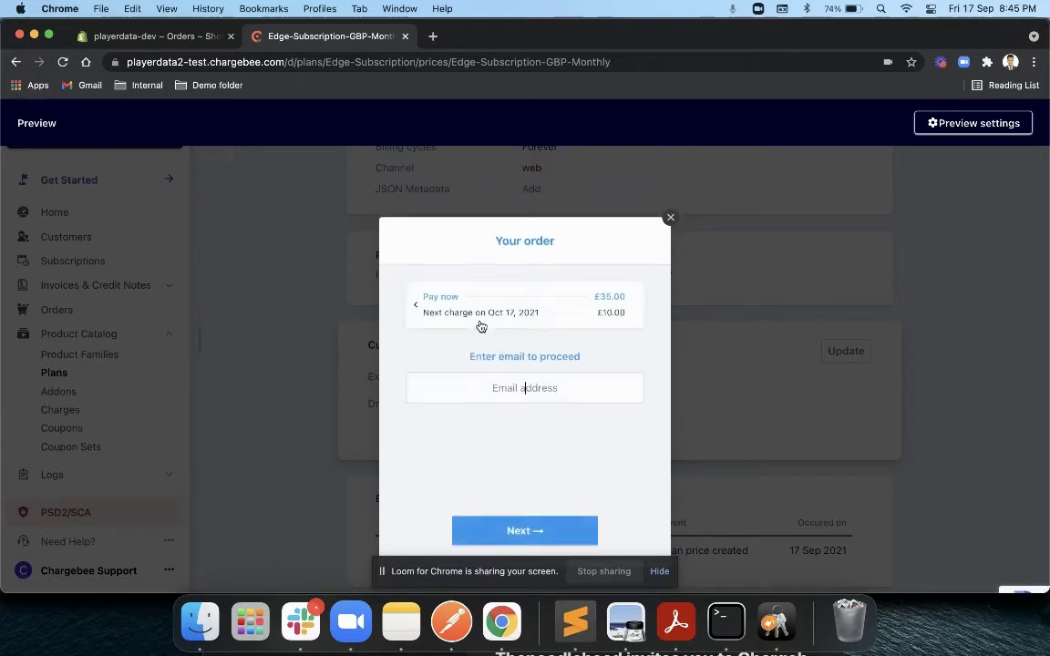
click(462, 391)
click(474, 447)
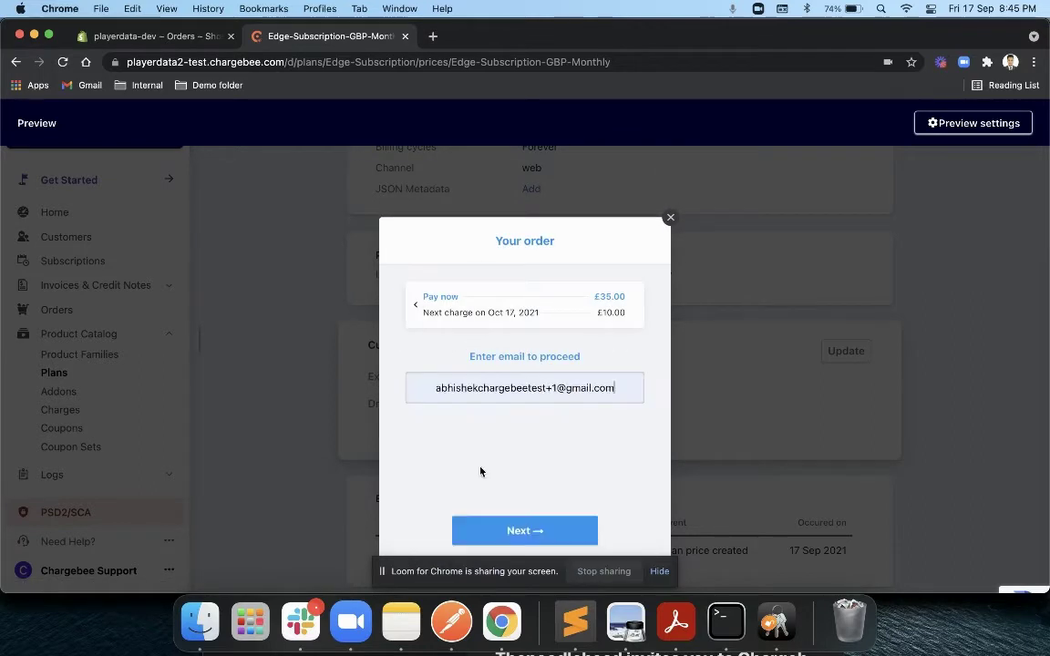
click(542, 529)
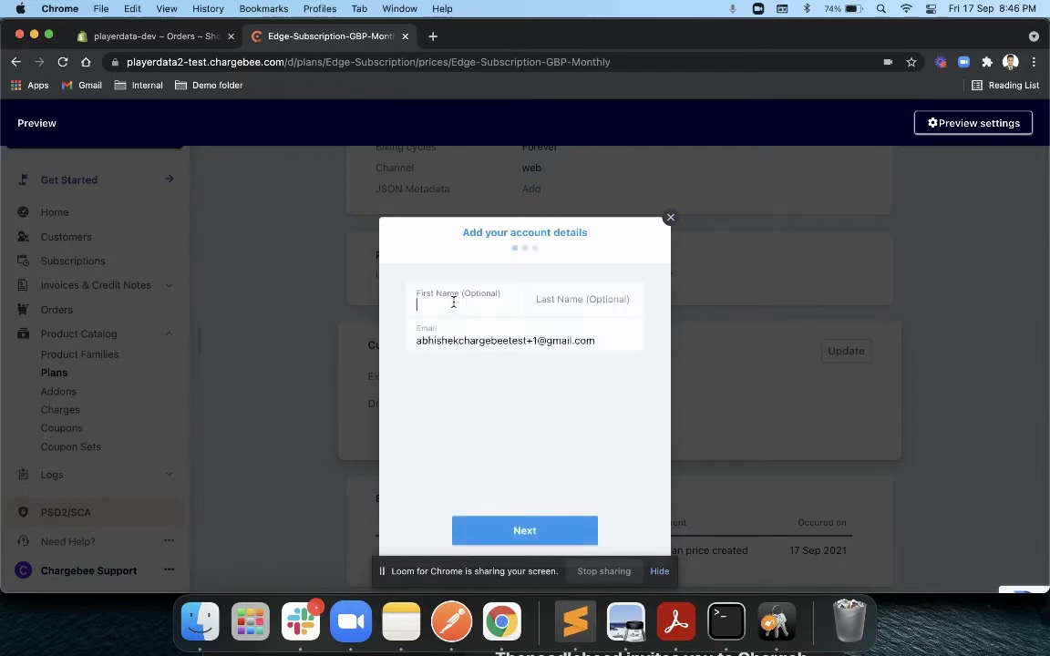
Step: Enter the customer's first and last name in the account details and continue to the billing address
click(453, 303)
text(Abhishek)
key(Tab)
text(Test)
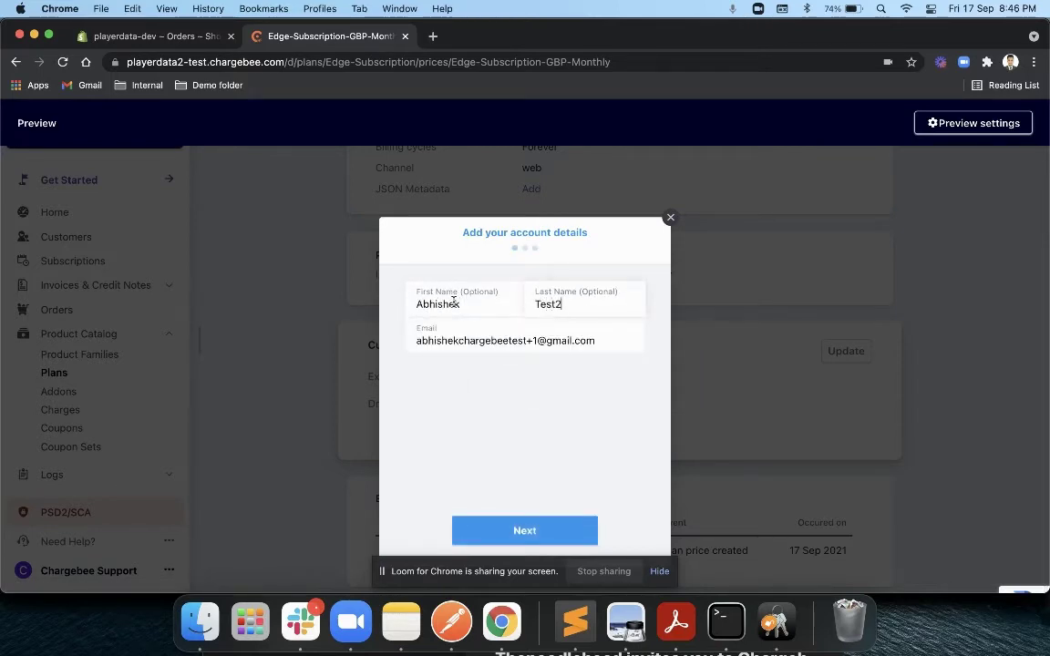
click(500, 531)
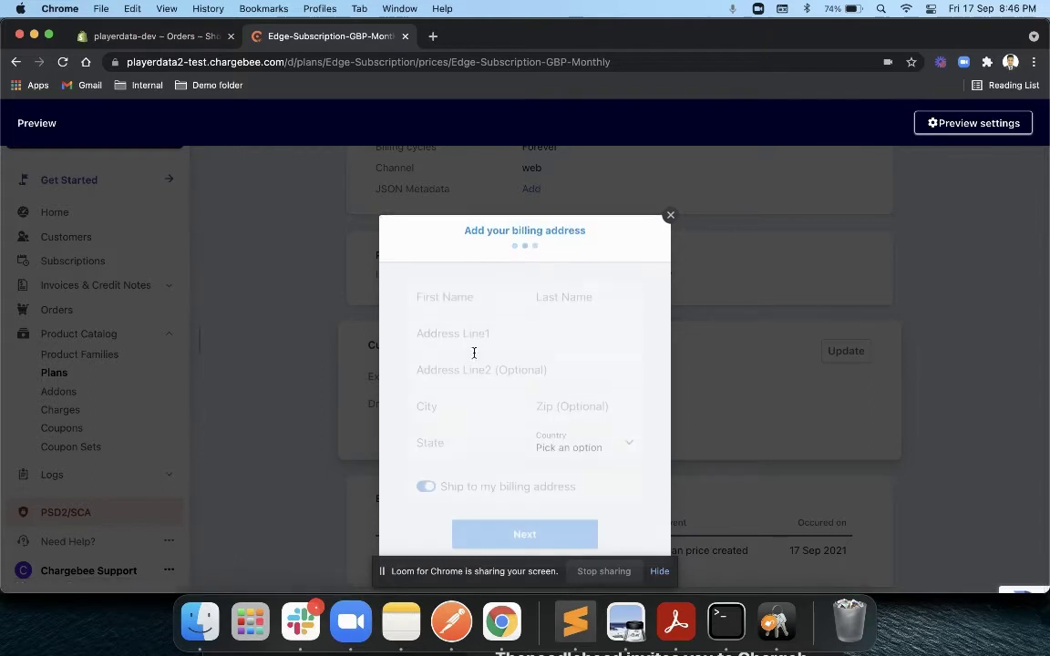
Step: Enter the customer's first and last name for the billing address
text(ab)
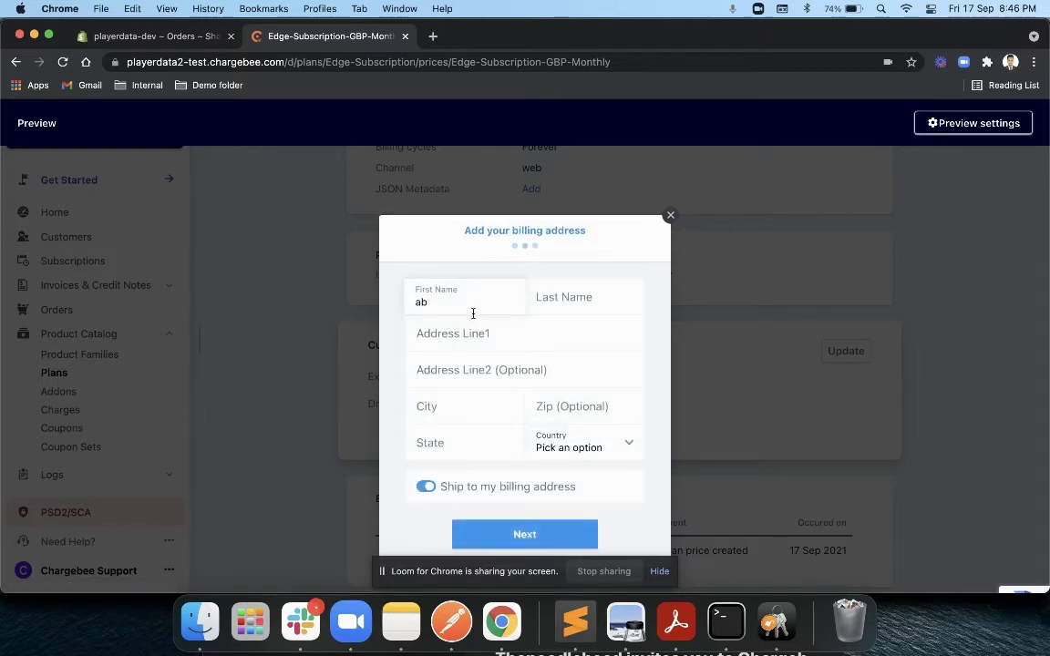
text(hiAbhishek)
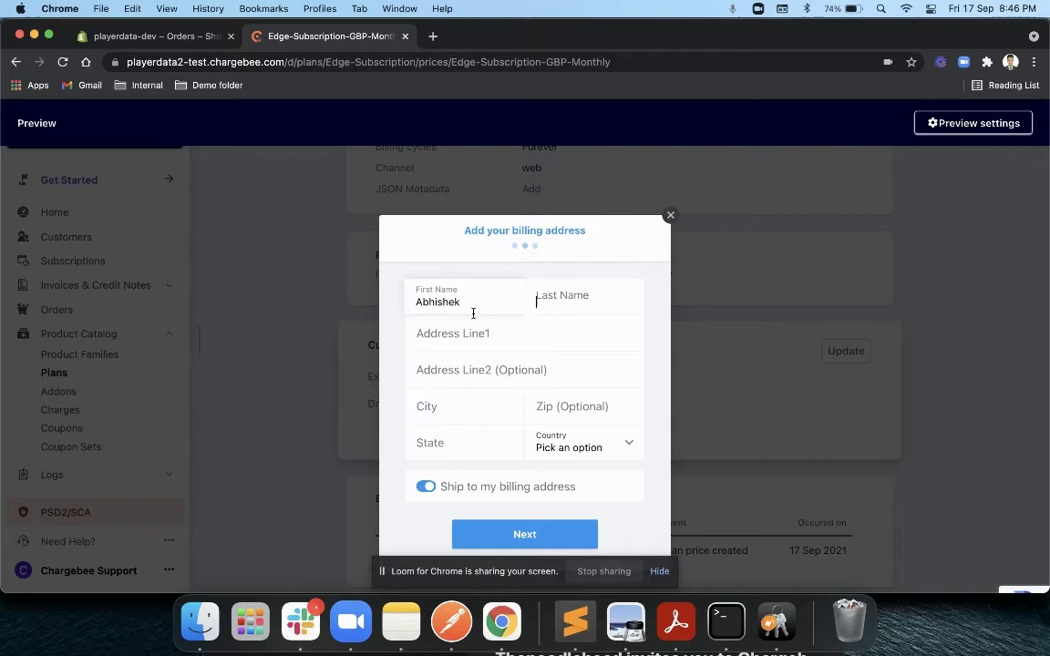
key(Tab)
text(Tes)
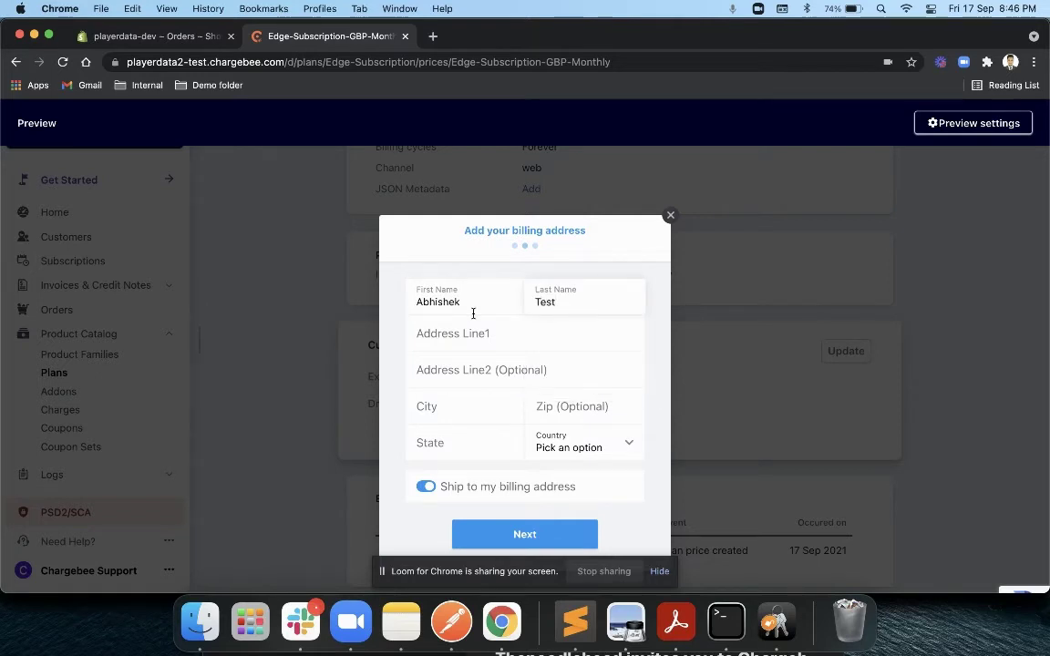
Step: Fill in the billing street address from a suggested location, enter the state, and submit the billing address
click(438, 340)
text(london)
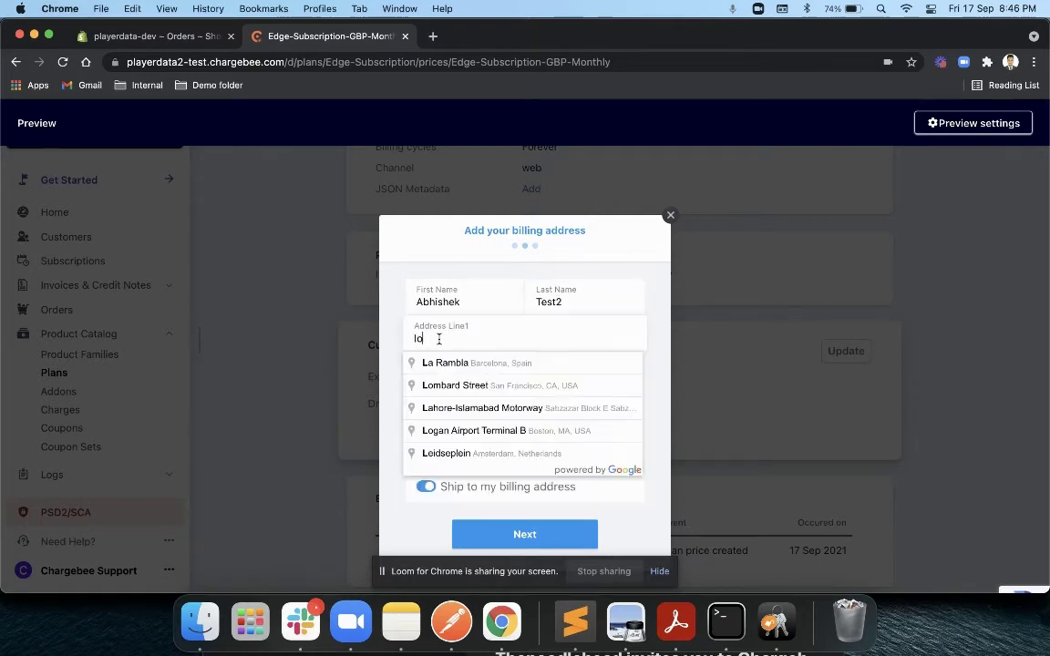
click(476, 407)
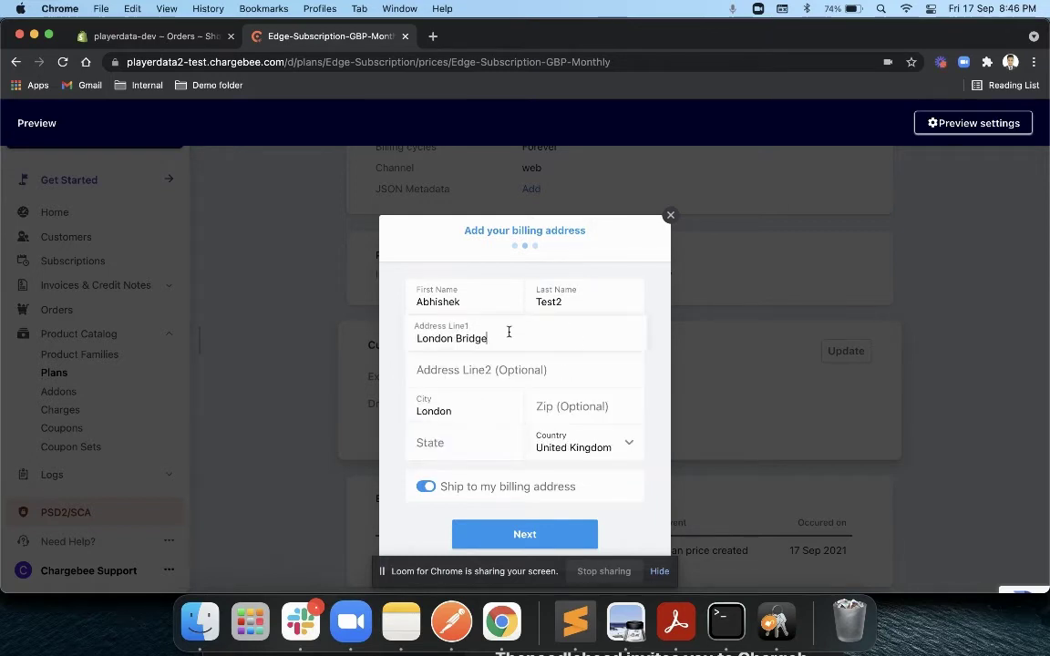
click(518, 415)
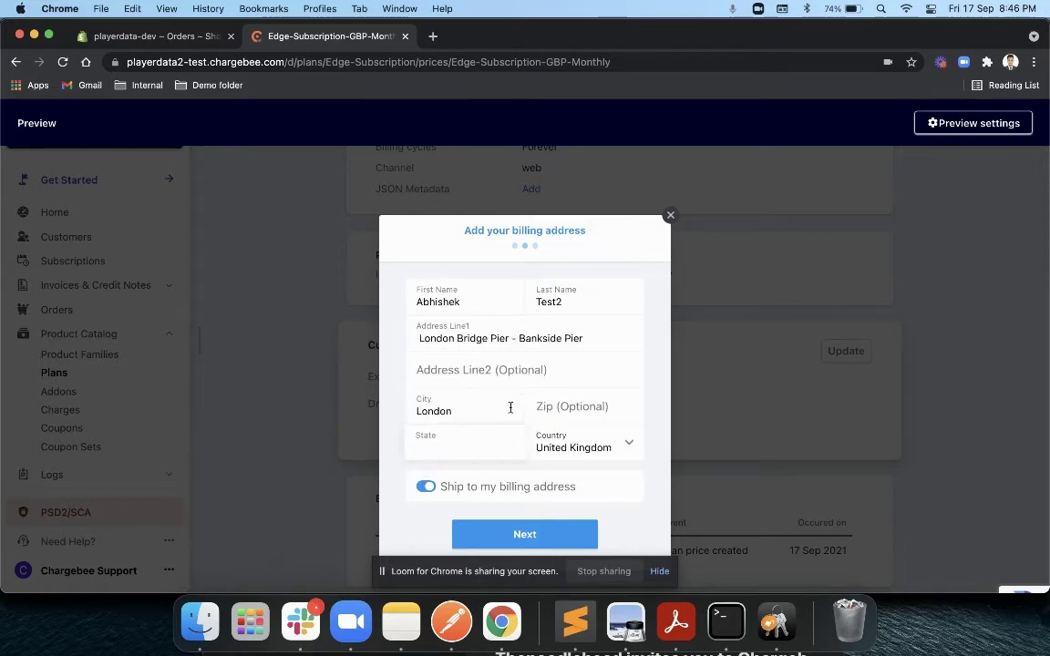
click(465, 447)
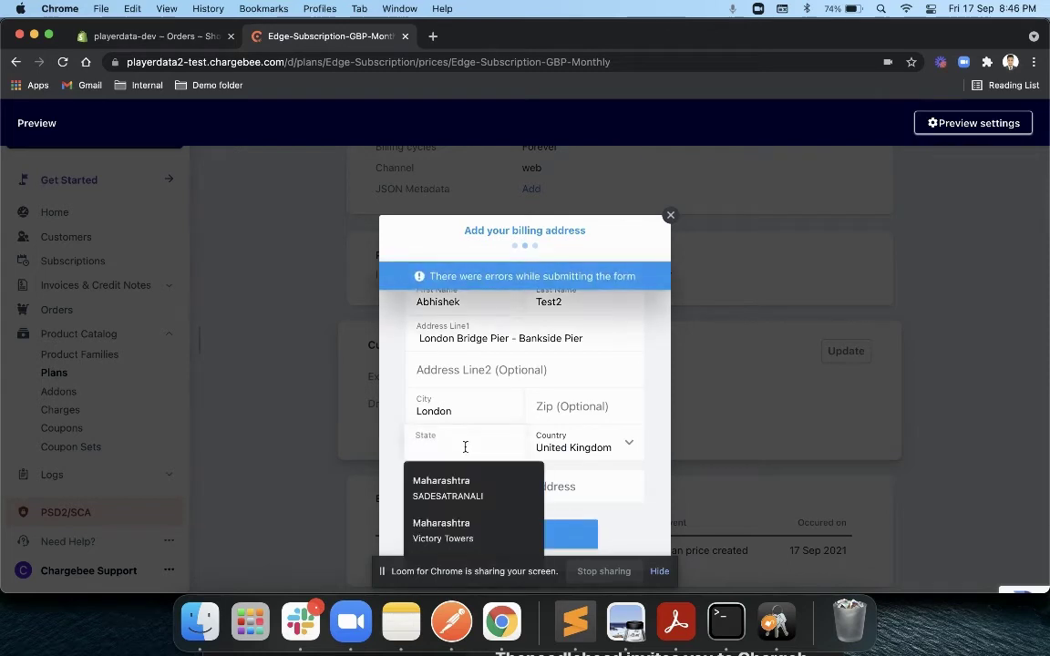
text(London)
click(516, 536)
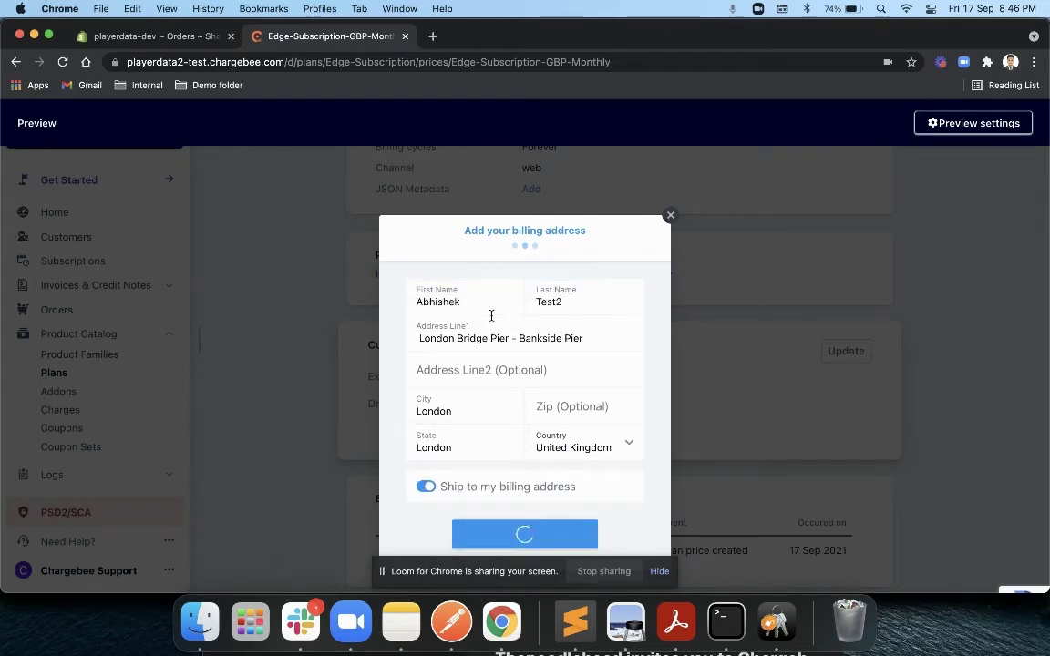
Step: Use the valid Visa test card's number as the payment details, pay £35.00 to subscribe, and close the checkout
click(576, 290)
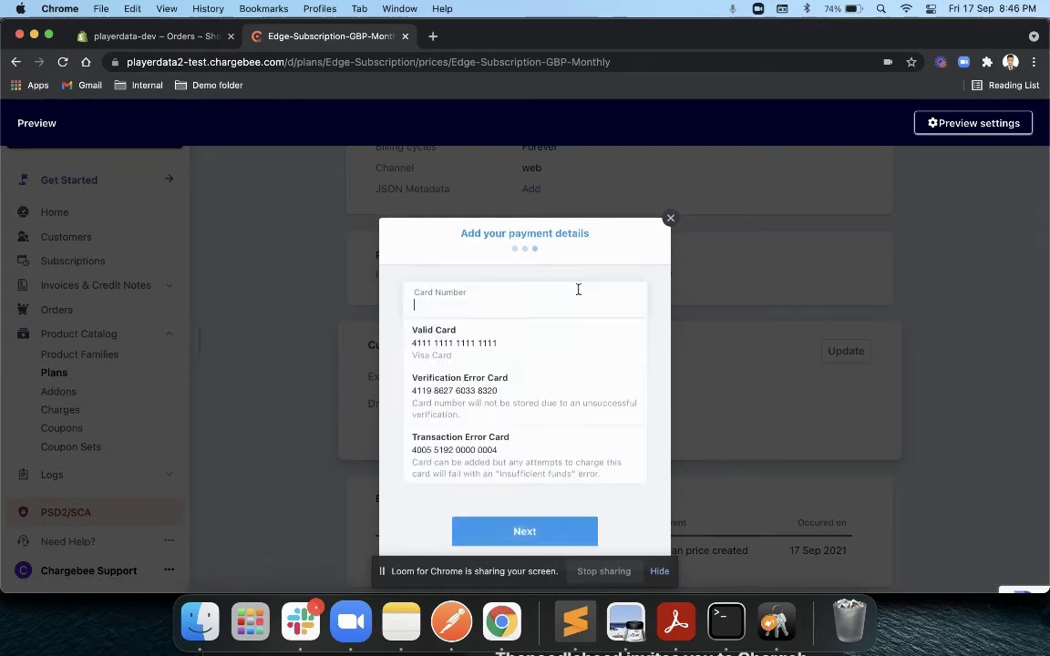
click(481, 350)
click(559, 541)
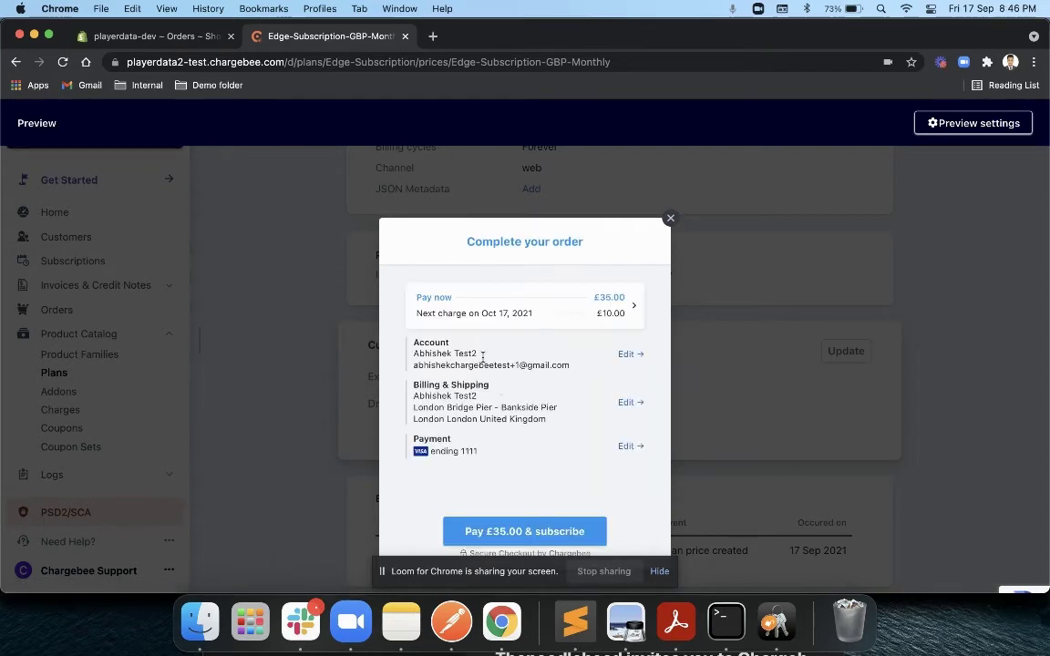
click(506, 536)
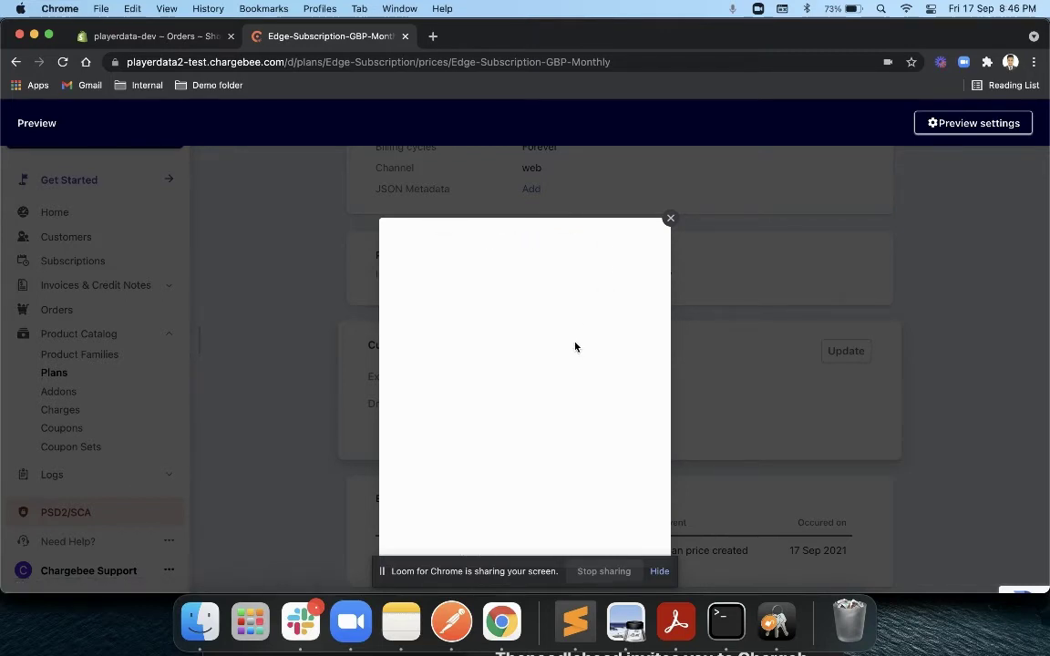
click(535, 394)
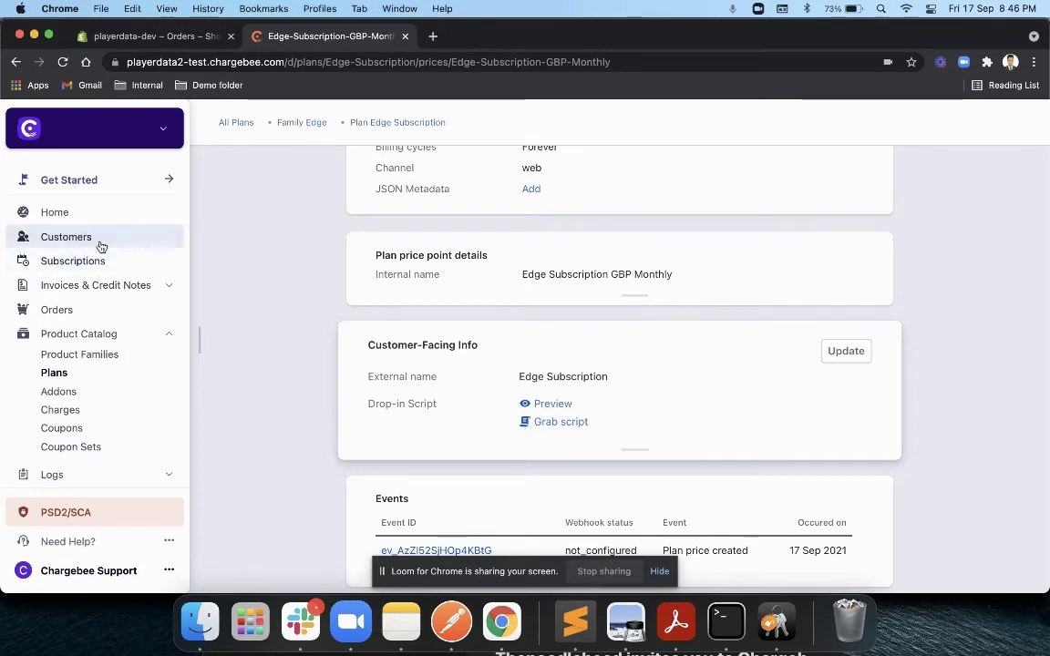
Step: View Chargebee's orders list, switch to Shopify, and open the Subscription Billing & Mgmt. app
click(83, 316)
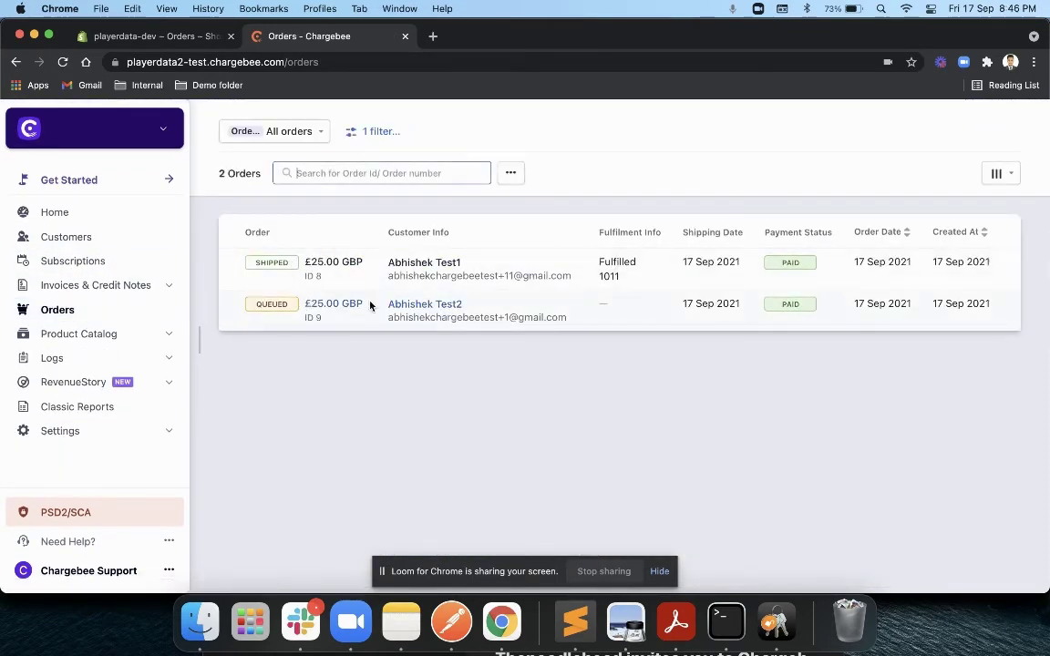
click(162, 37)
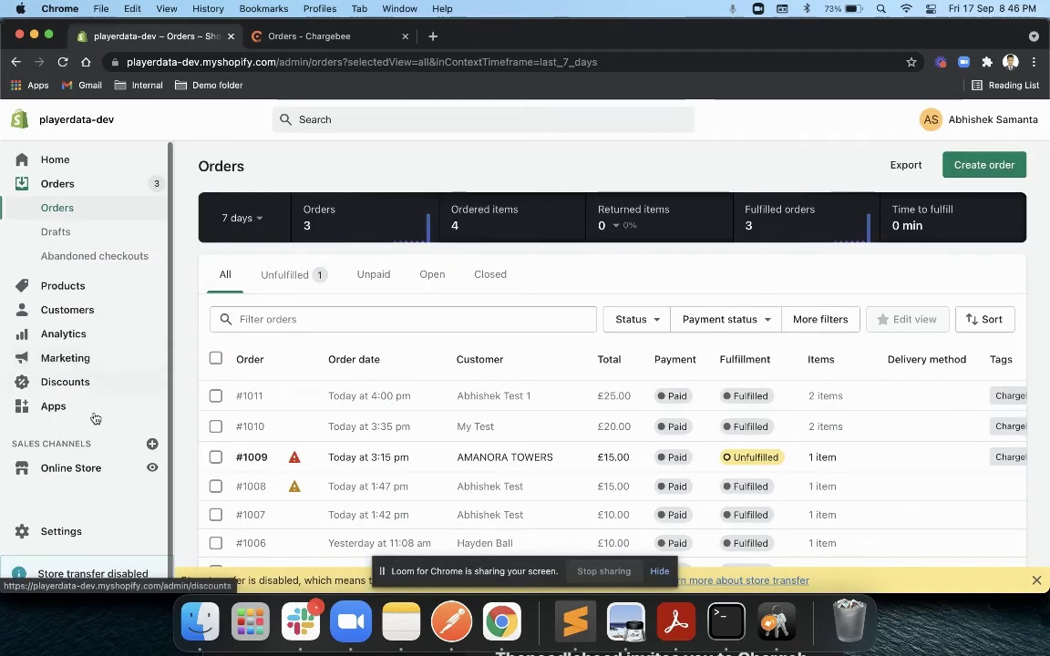
click(64, 408)
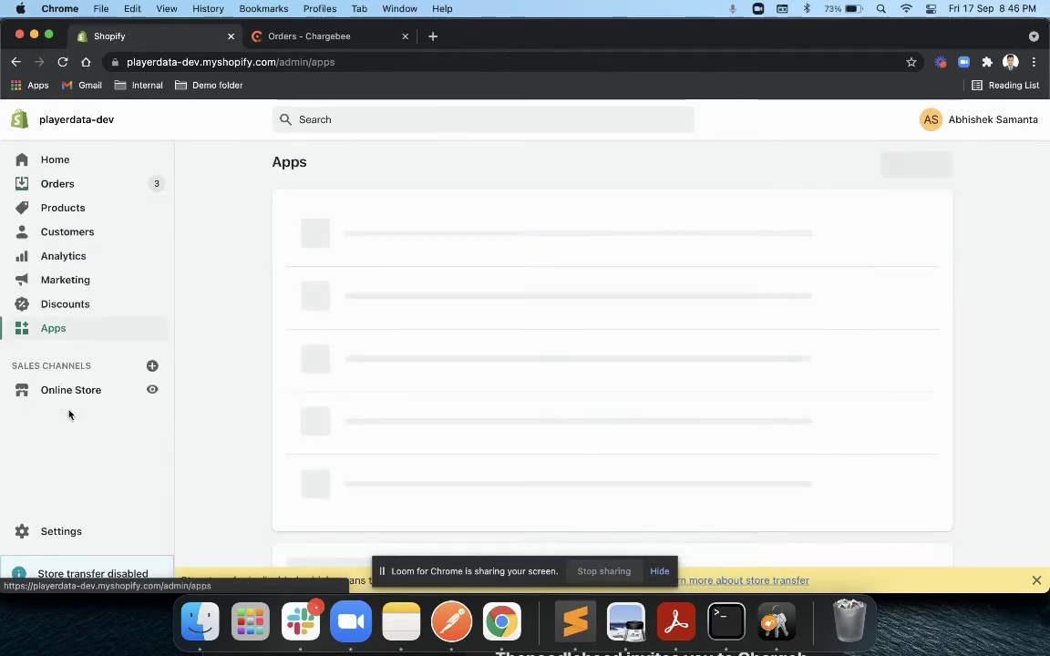
click(378, 287)
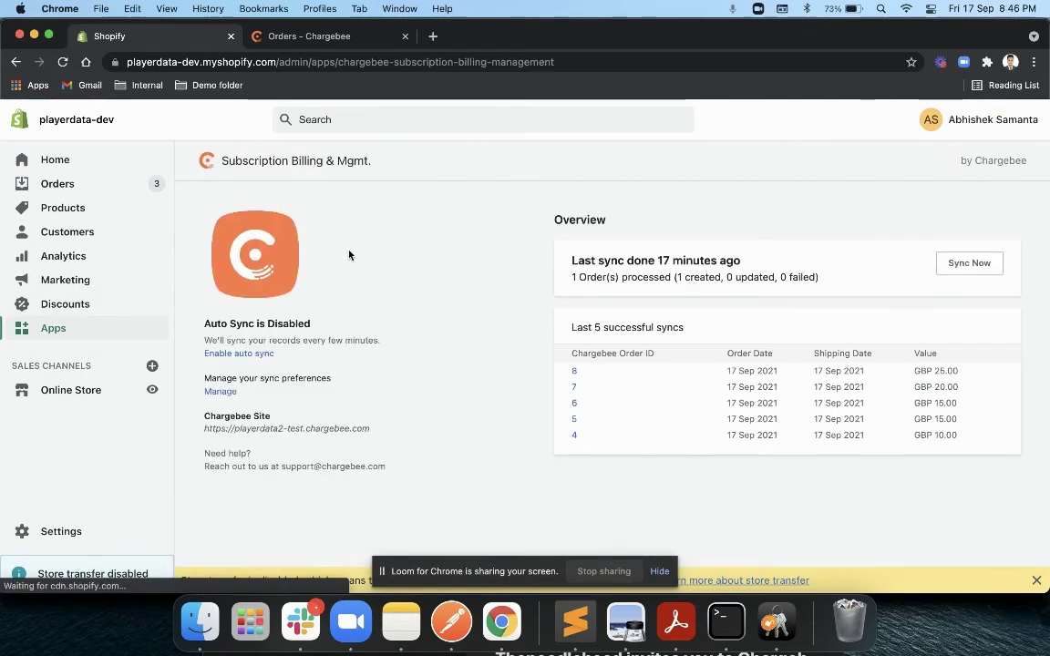
Step: Start an immediate order sync in the Subscription Billing & Mgmt. app, highlight the auto sync option, and check the queued order in Chargebee
click(957, 265)
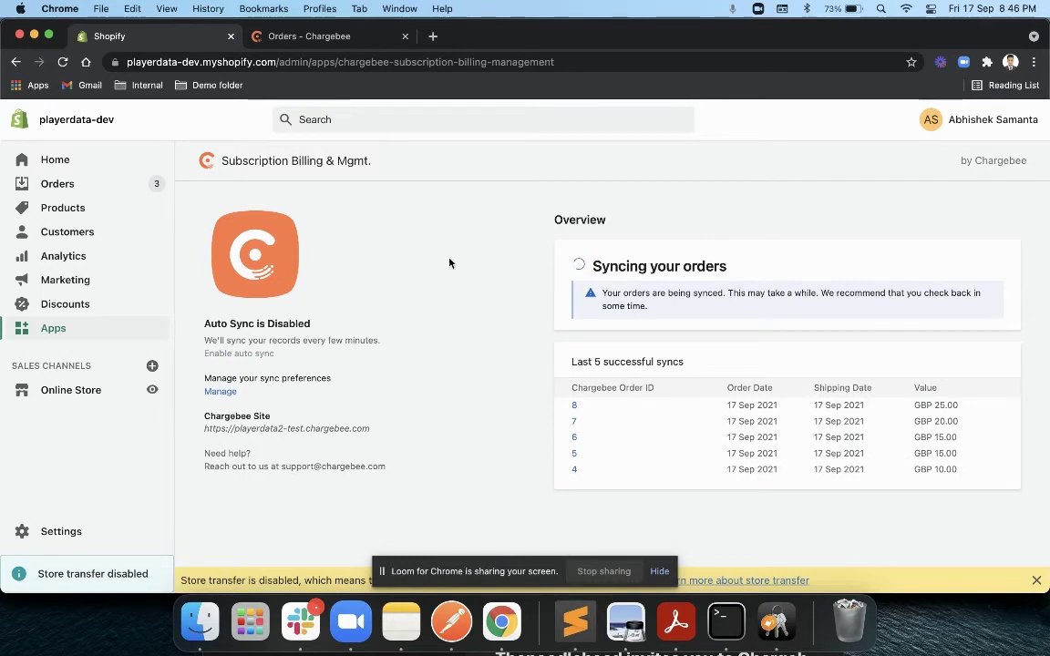
drag(209, 354, 303, 356)
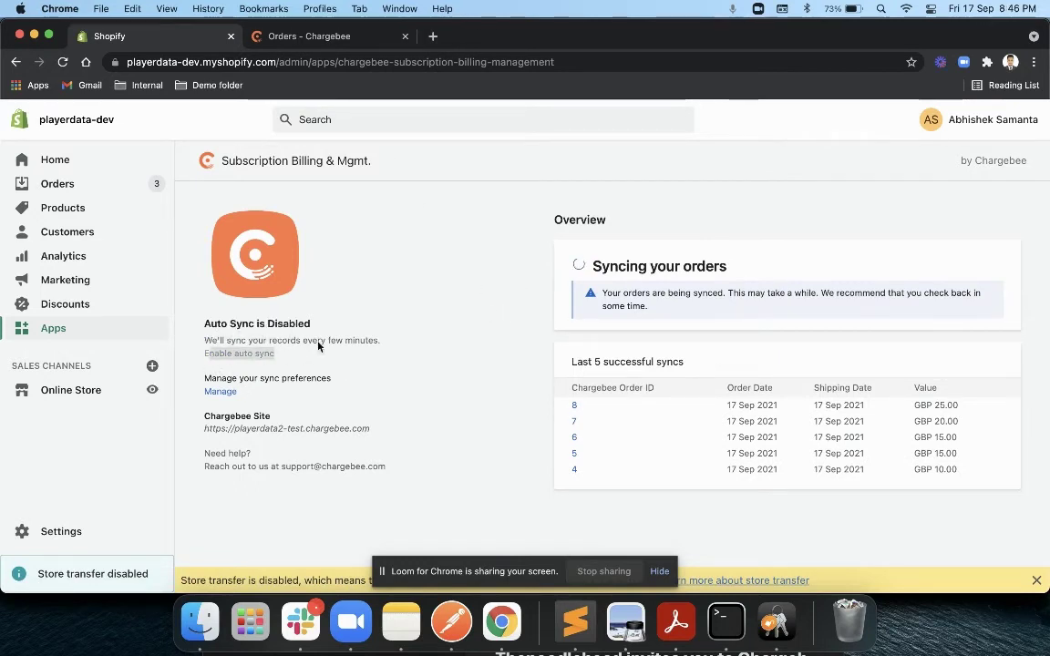
click(382, 328)
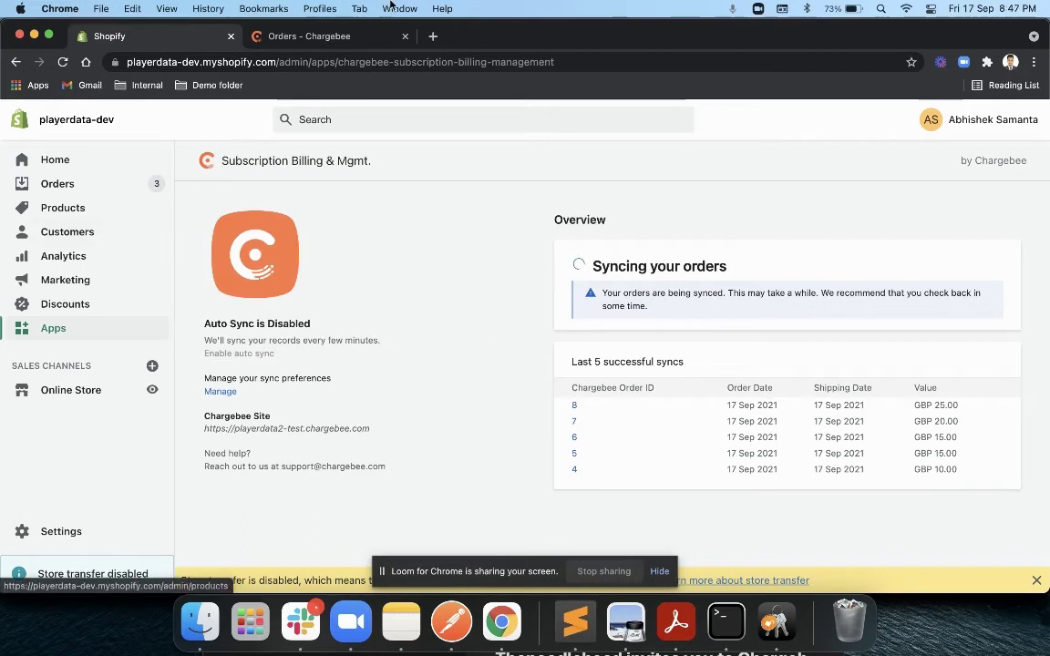
click(319, 38)
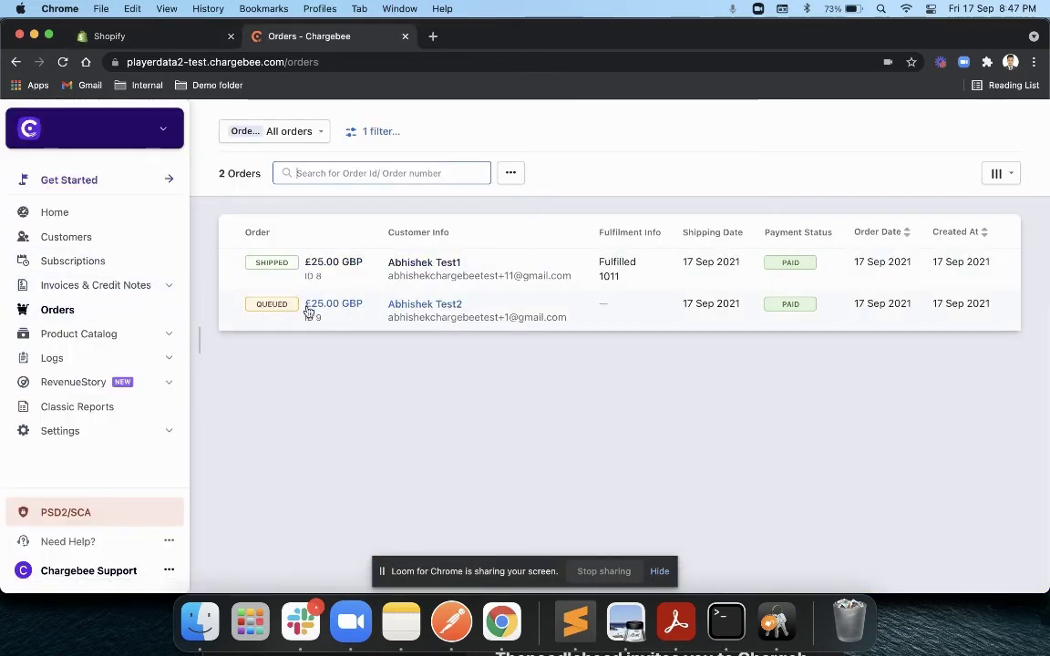
Step: Return to Shopify and view its orders list, refreshing the page to check for the newly synced order
click(170, 41)
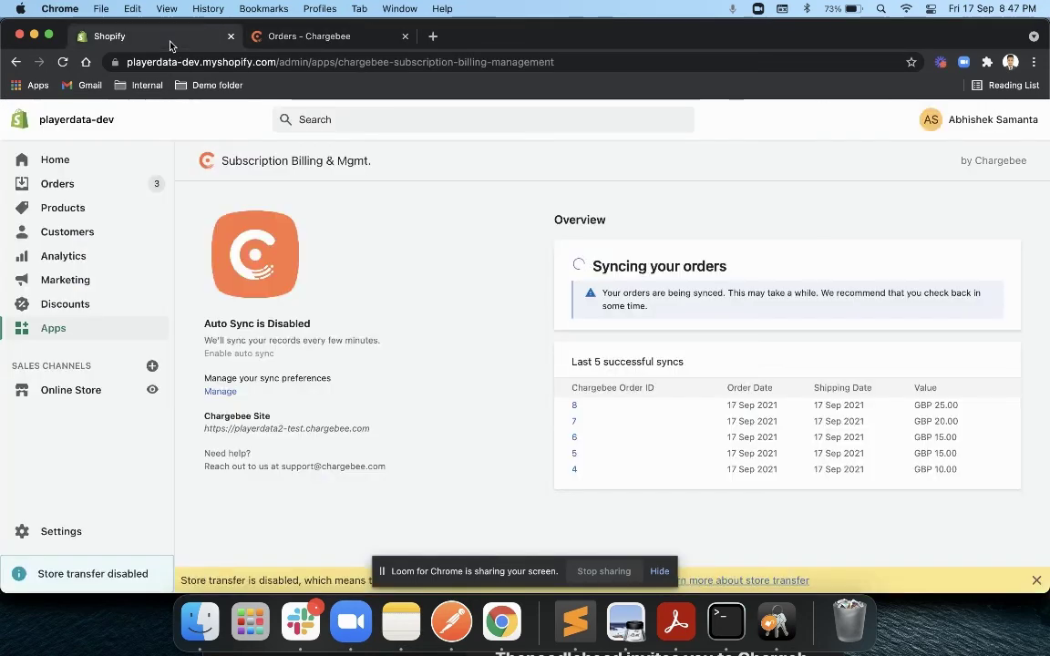
click(86, 188)
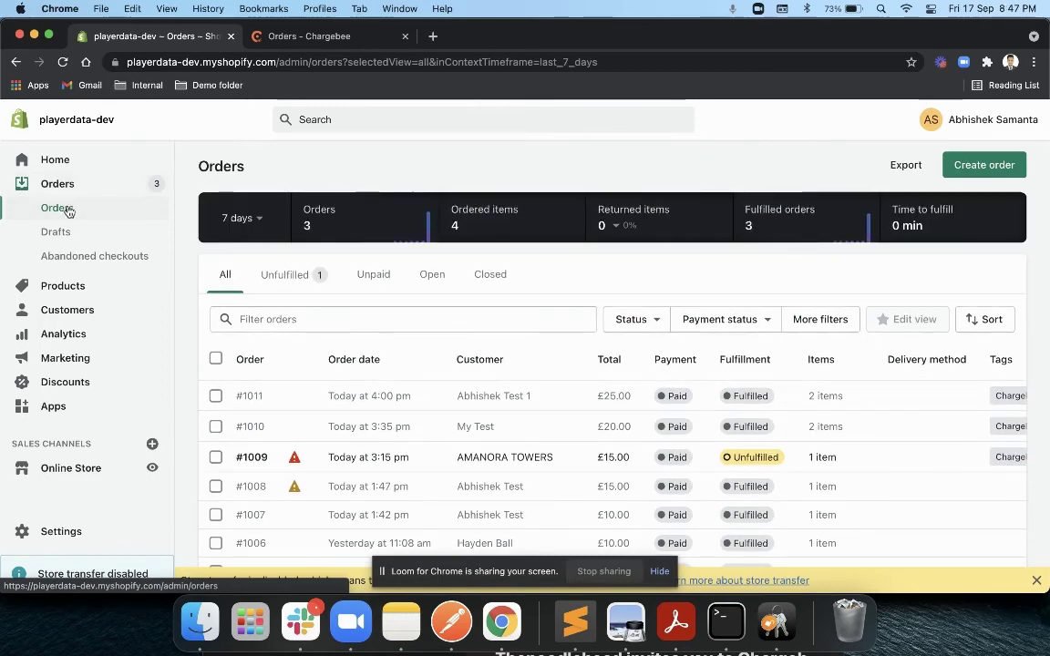
scroll(320, 433, down, 2)
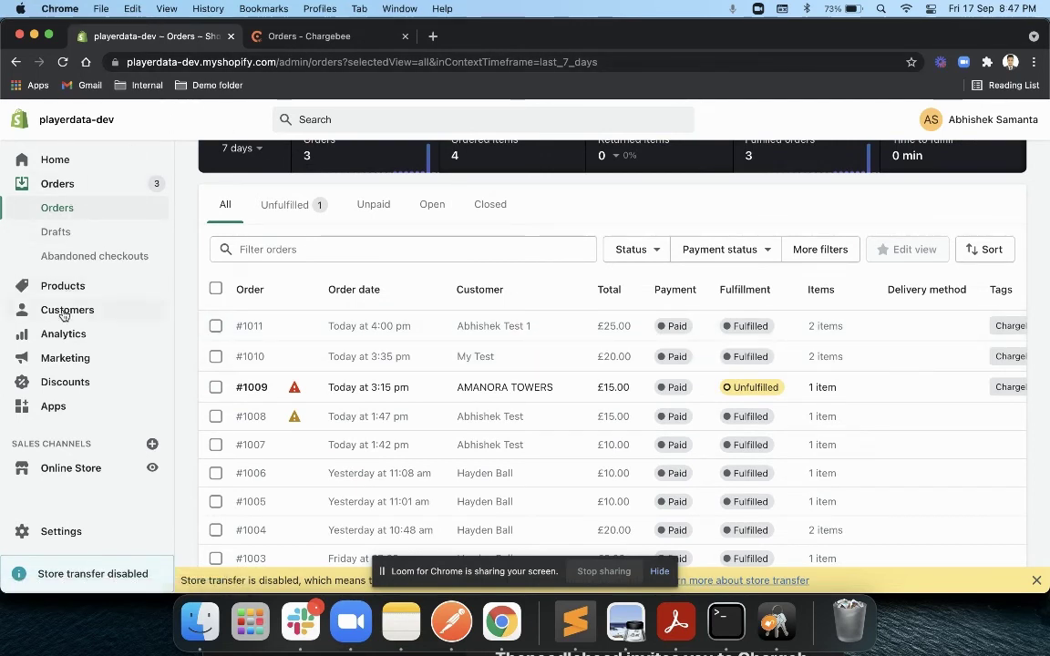
click(63, 62)
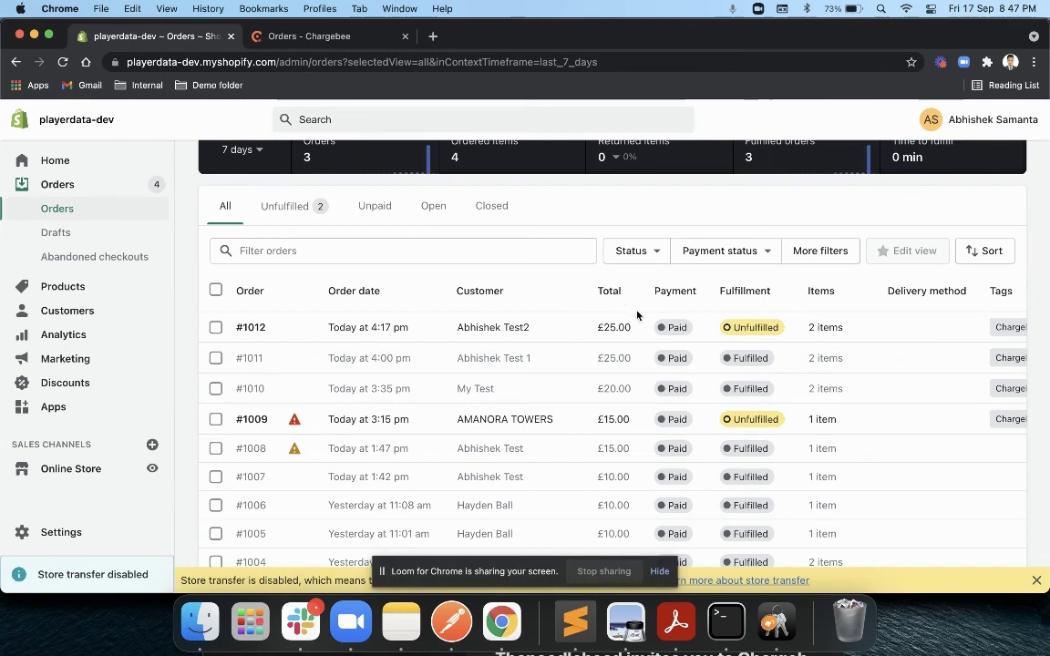
Step: Open the newest unfulfilled £25.00 order and fulfill its Edge GPS Vest S and PlayerData Edge Generic items
click(292, 335)
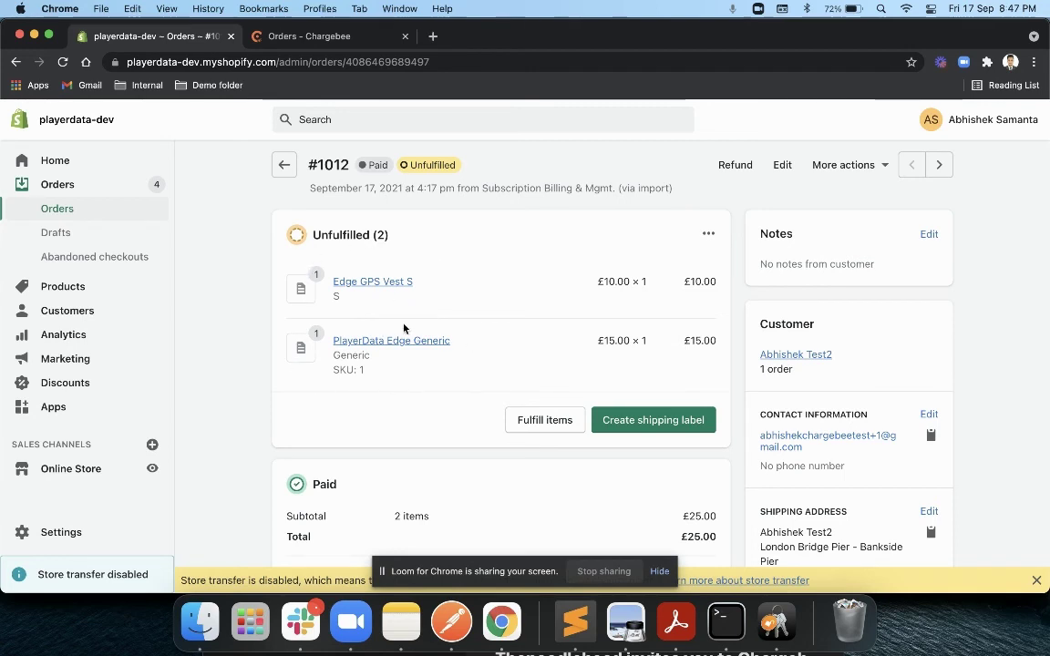
click(520, 420)
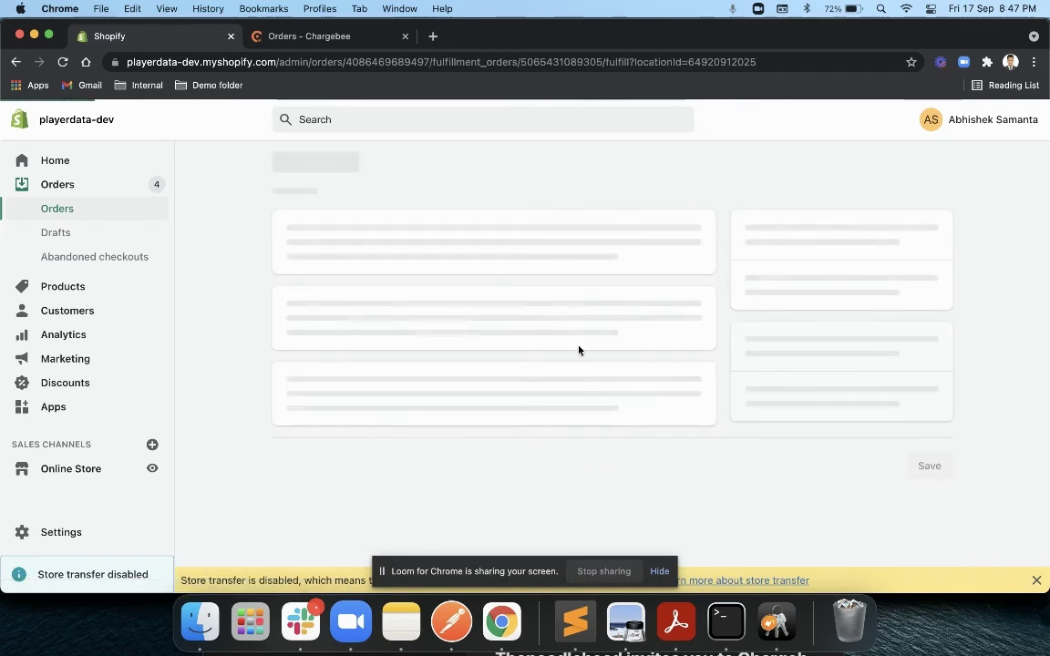
click(817, 488)
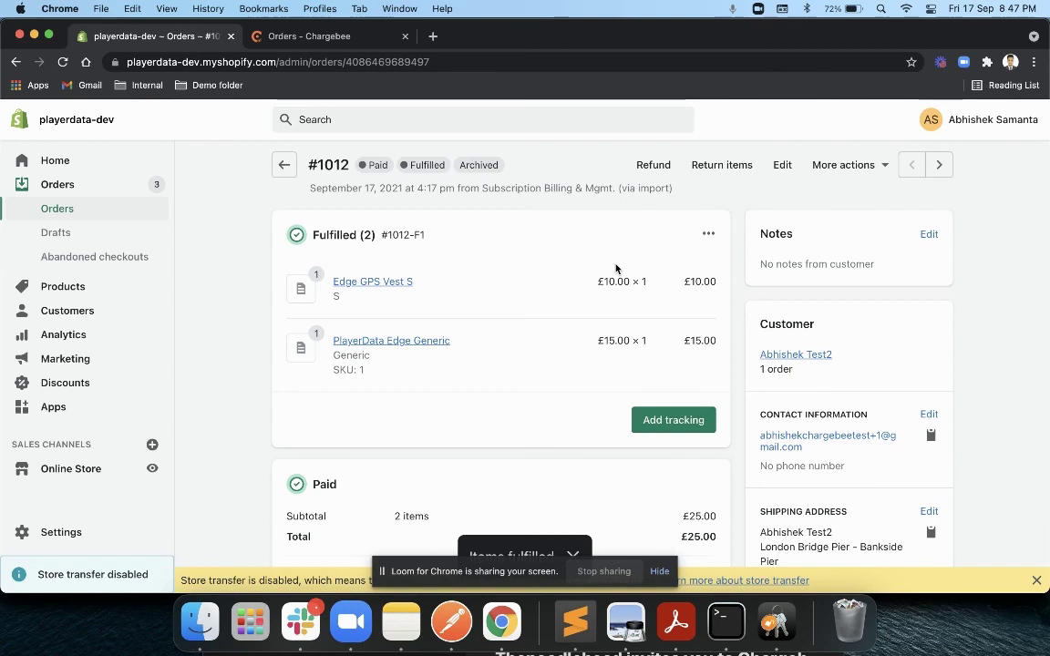
Step: Open the Shopify store's list of all products
click(62, 286)
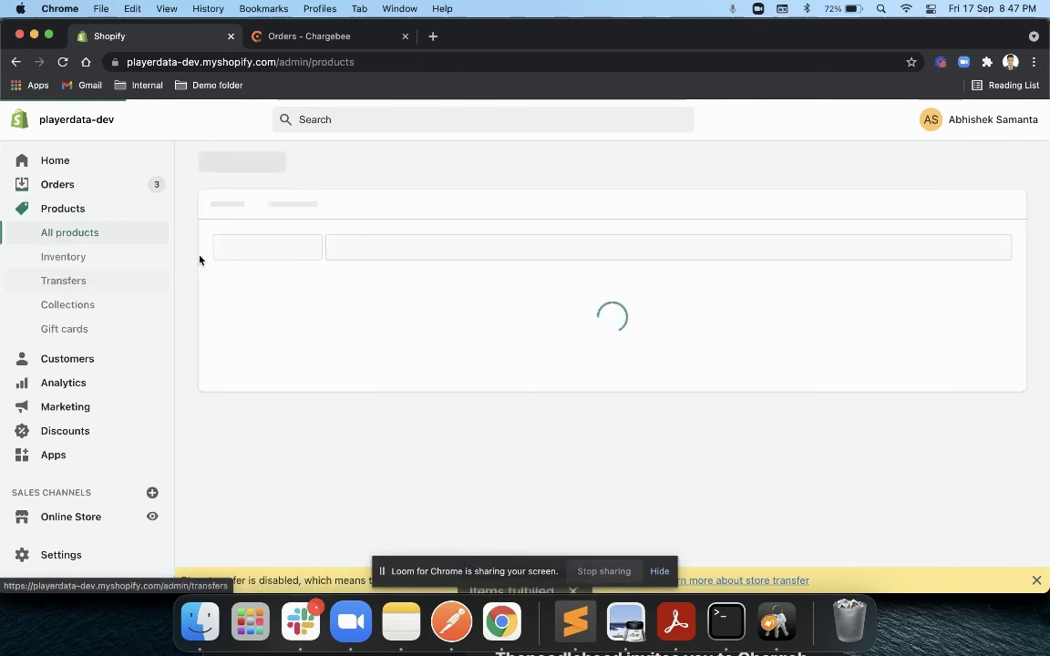